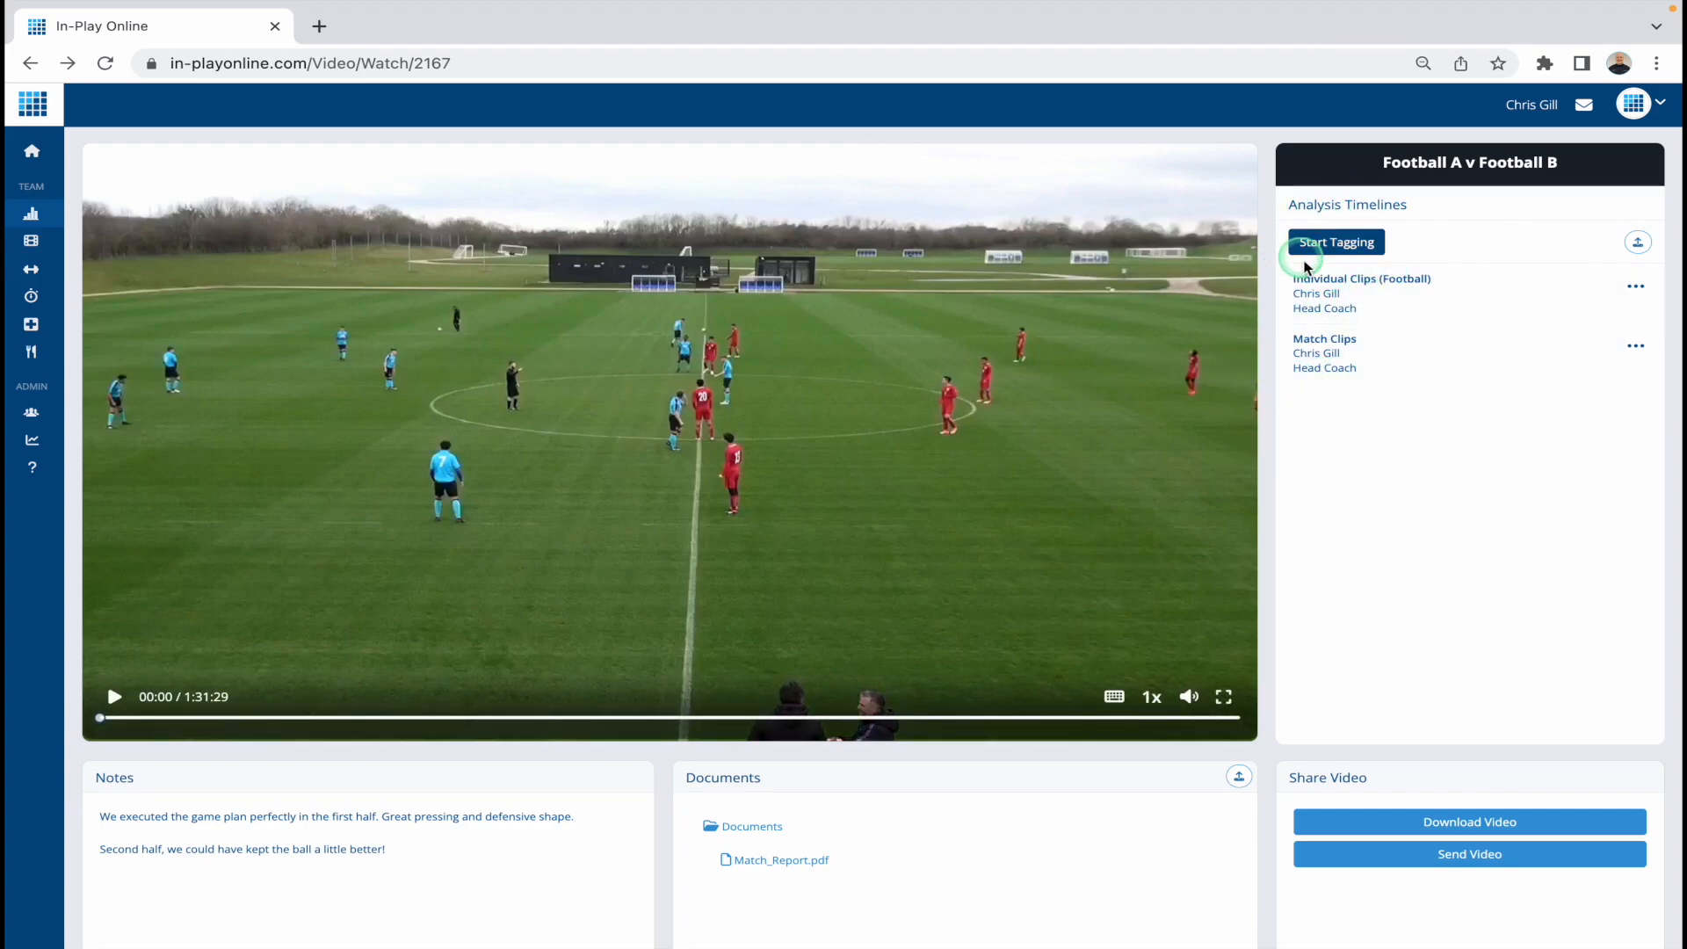
Step: Create a new tagging timeline for the match video, named "How to Tag"
{"action": "left_click", "coordinate": [1337, 242]}
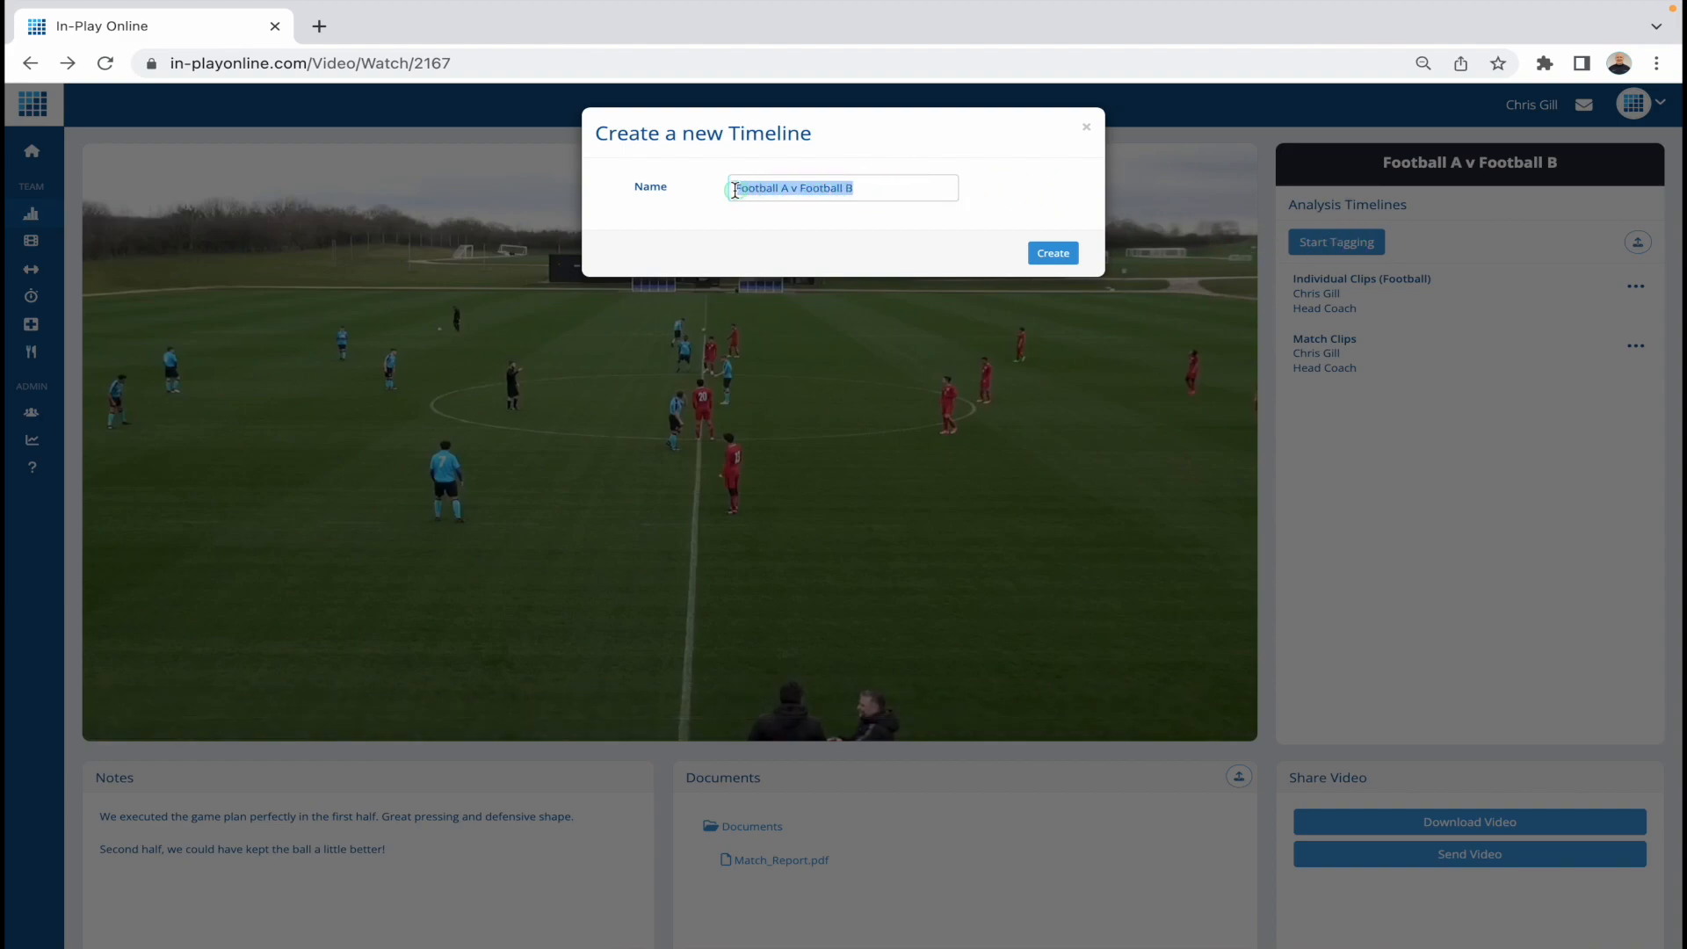
{"action": "type", "text": "How to"}
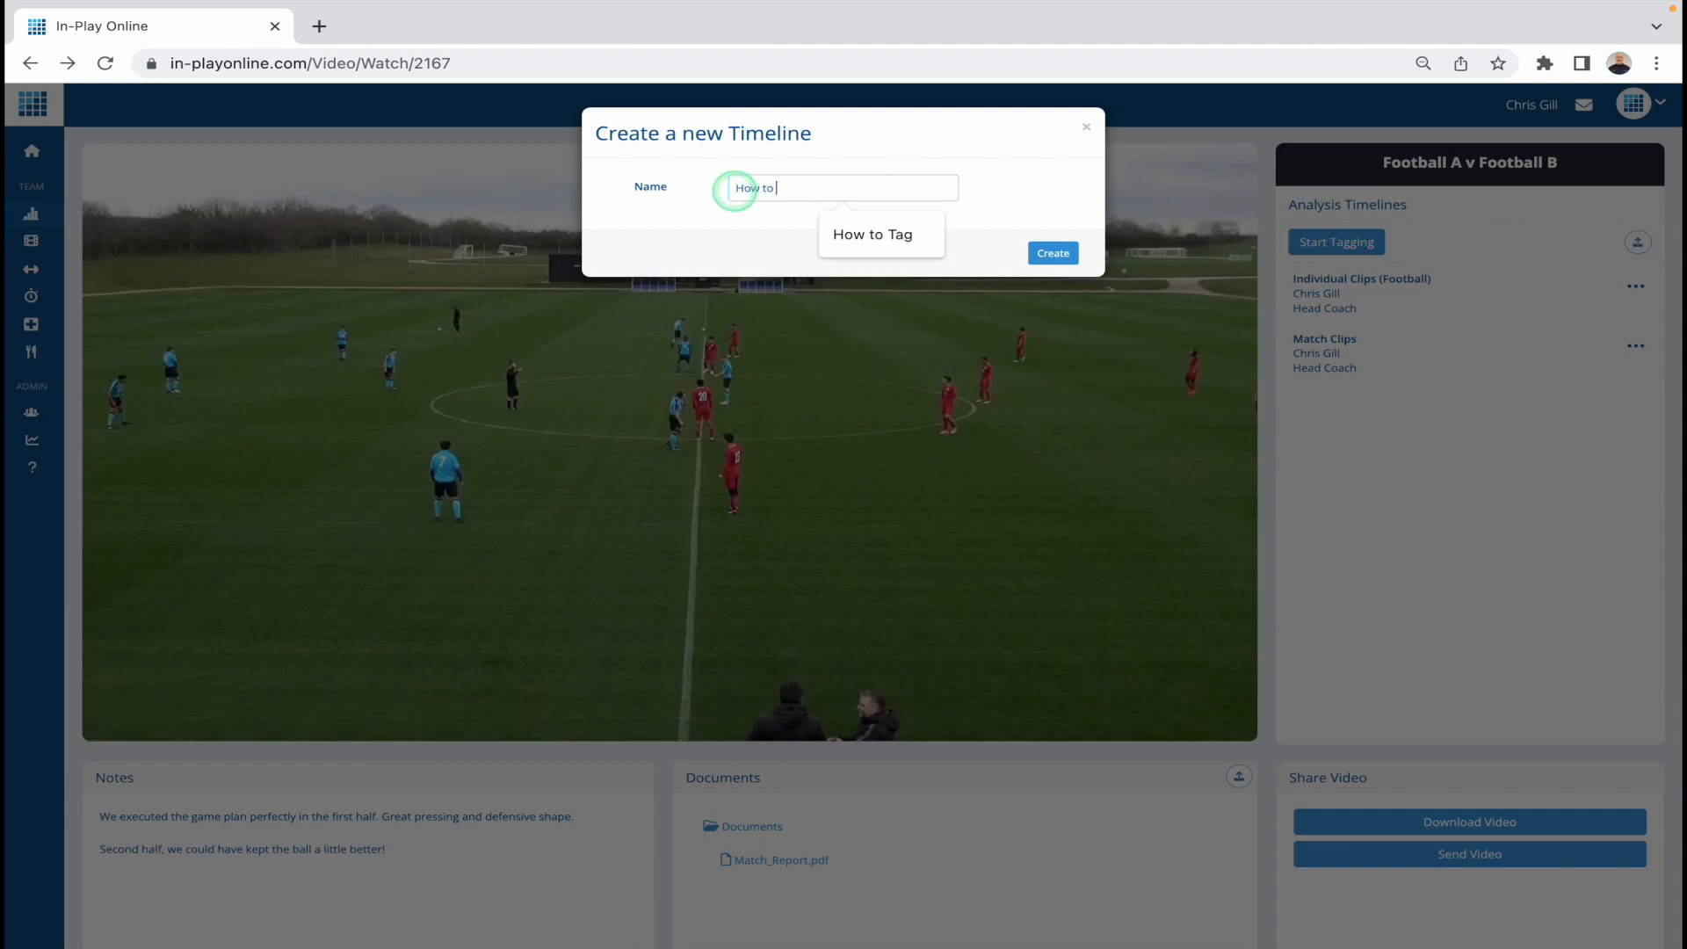
{"action": "left_click", "coordinate": [867, 233]}
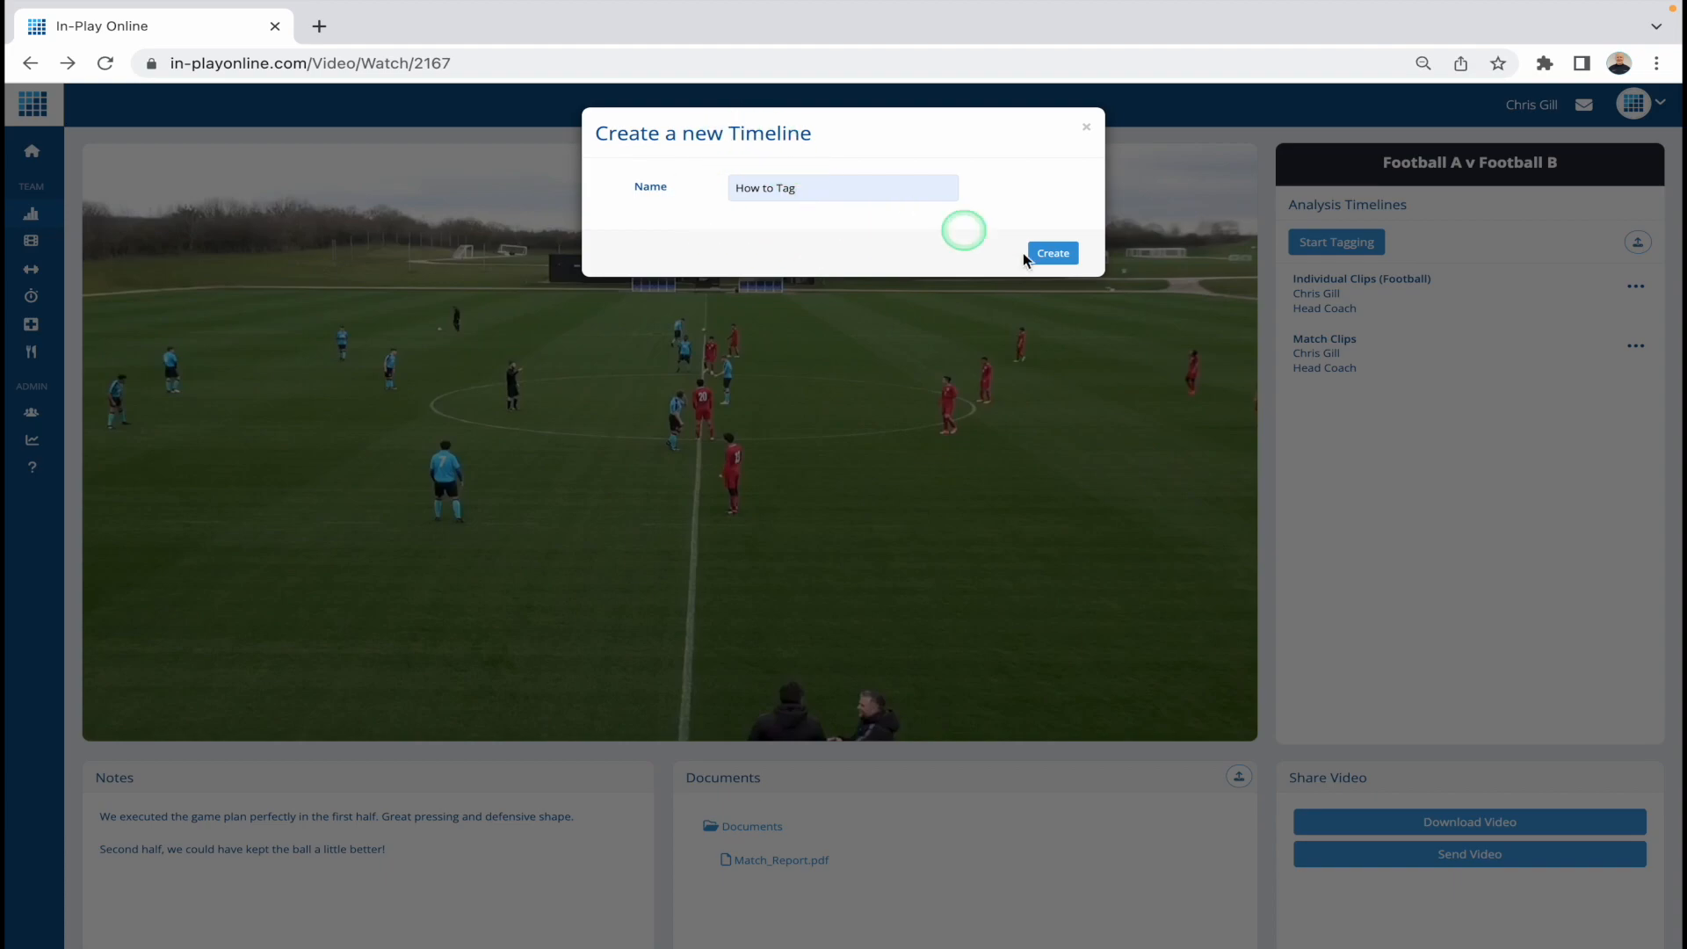
{"action": "left_click", "coordinate": [1059, 256]}
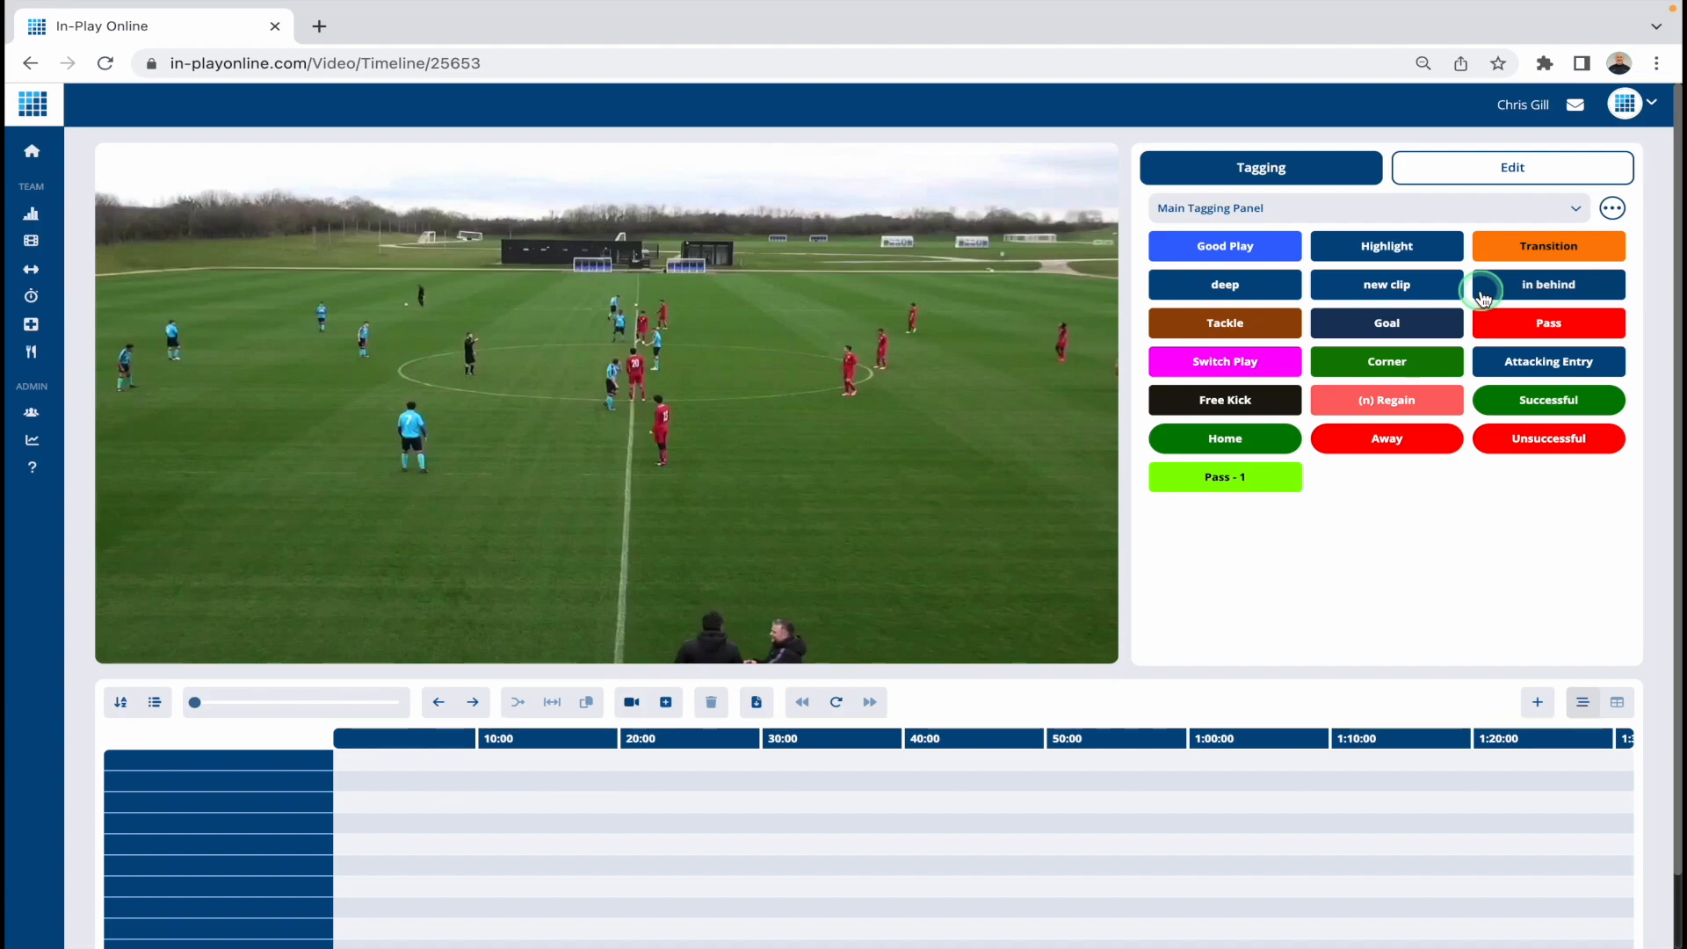
Step: Start playing the match video and mute its sound
{"action": "left_click", "coordinate": [1193, 441]}
{"action": "mouse_move", "coordinate": [828, 384]}
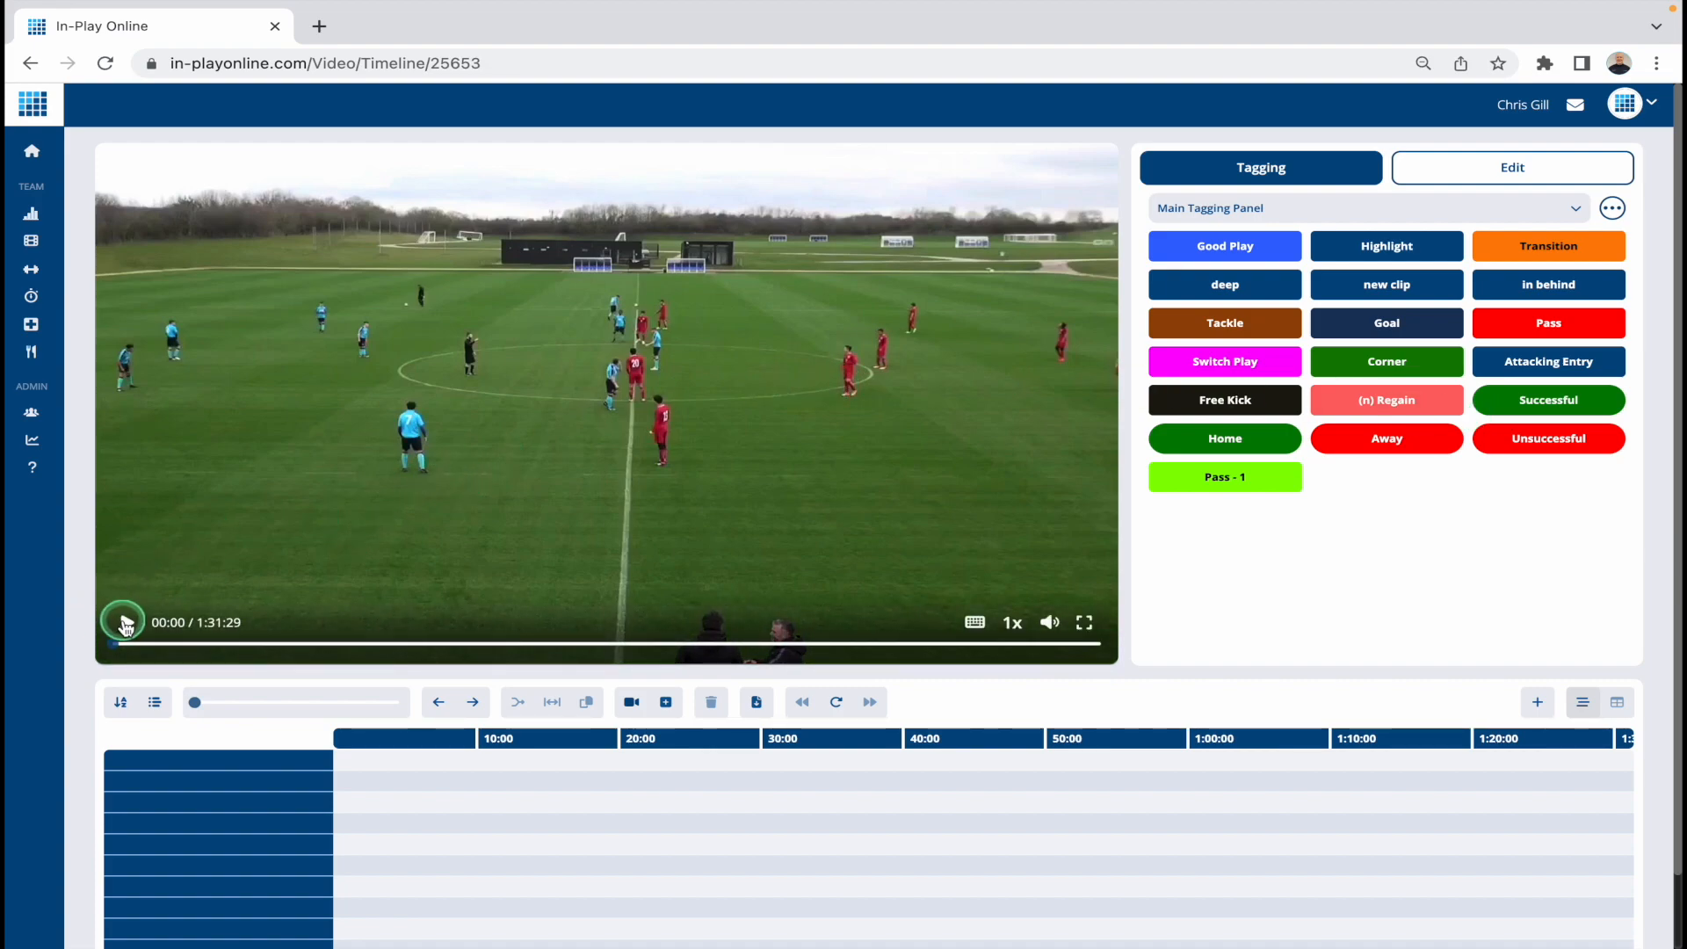
{"action": "left_click", "coordinate": [127, 624]}
{"action": "left_click", "coordinate": [1050, 622]}
{"action": "left_click", "coordinate": [583, 681]}
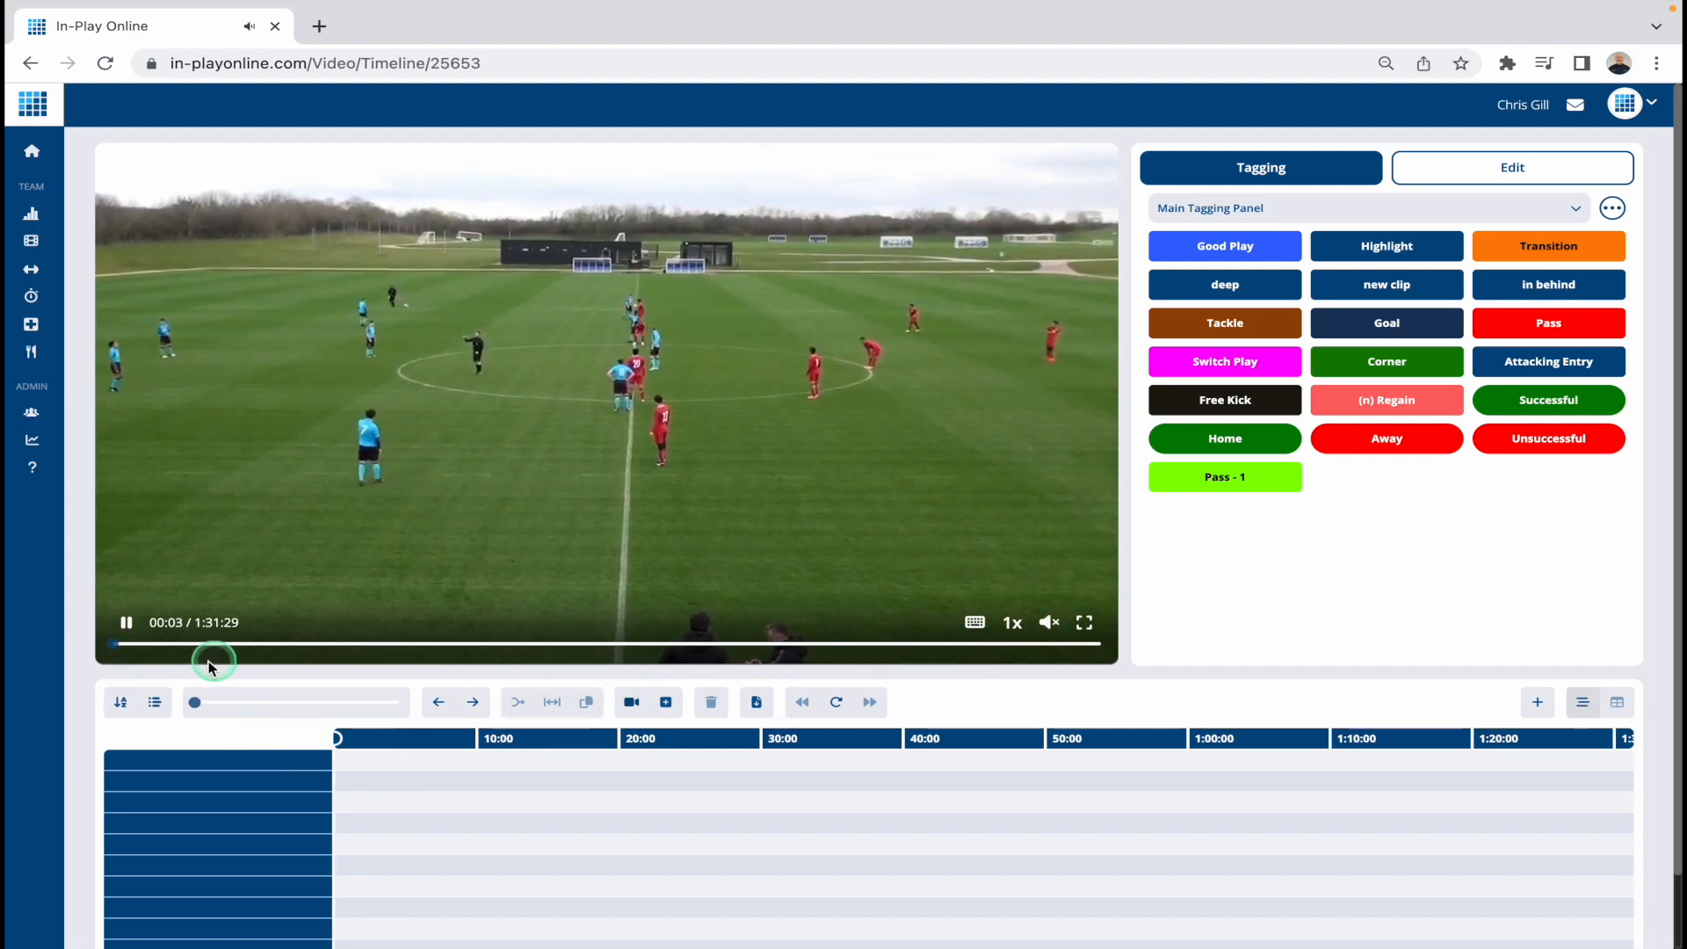
Step: Tag a Tackle at just over 4 minutes of the match, and a Switch Play and a Pass between about 4:45 and 4:55
{"action": "left_click", "coordinate": [150, 644]}
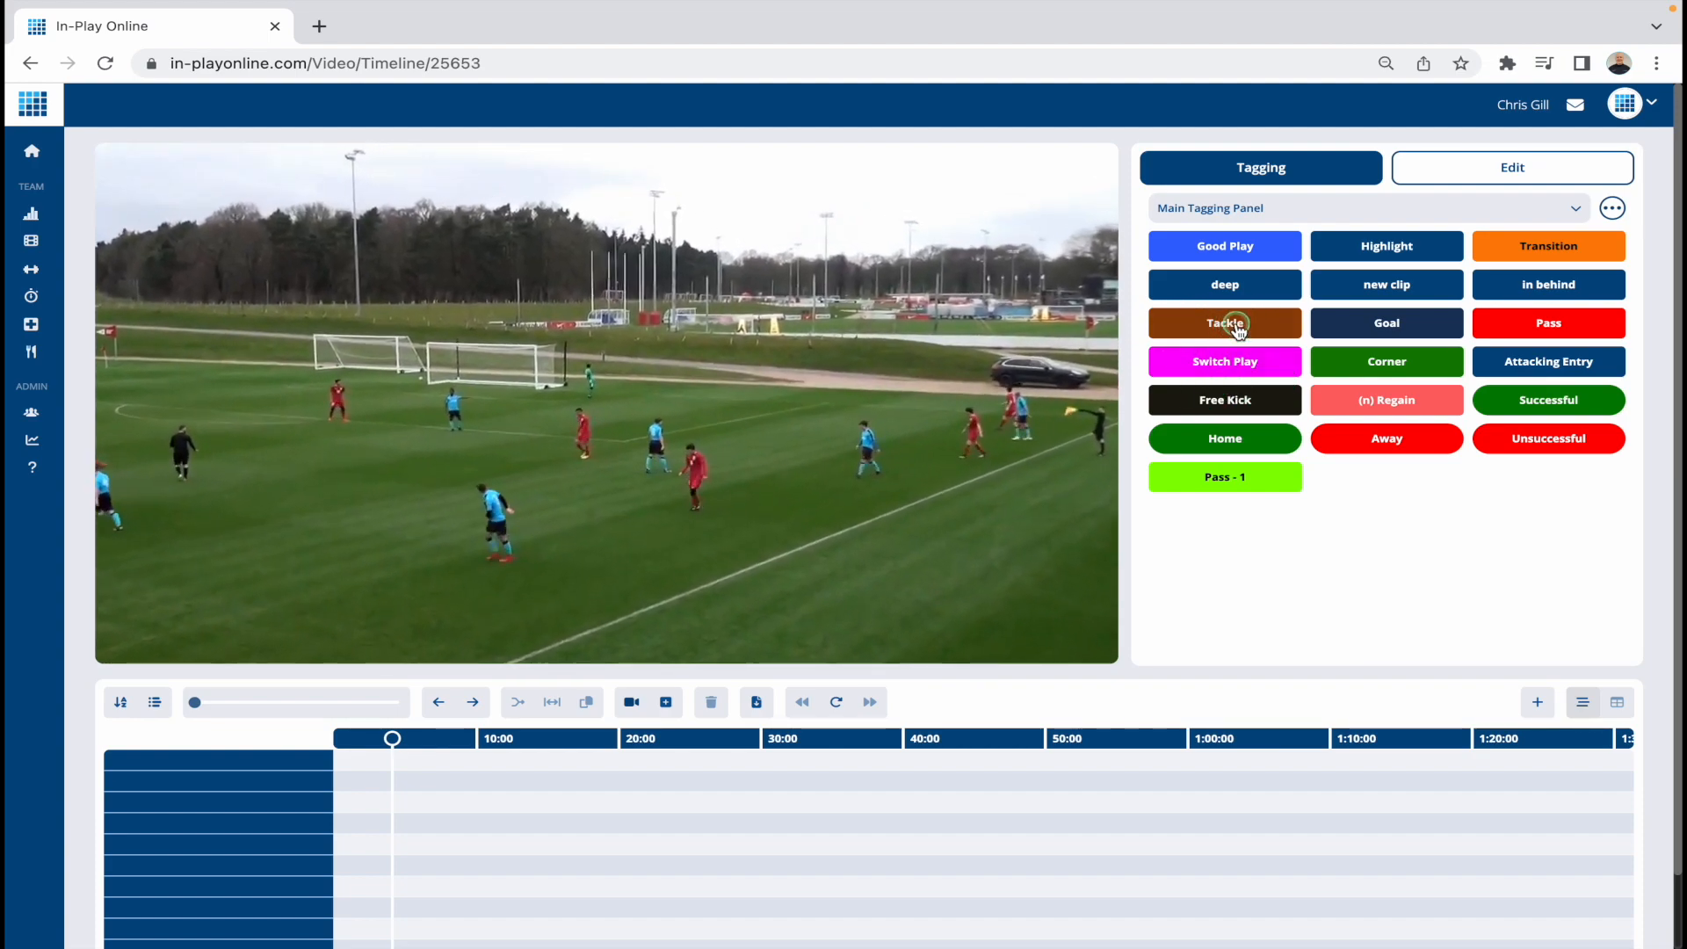
{"action": "left_click", "coordinate": [1238, 327]}
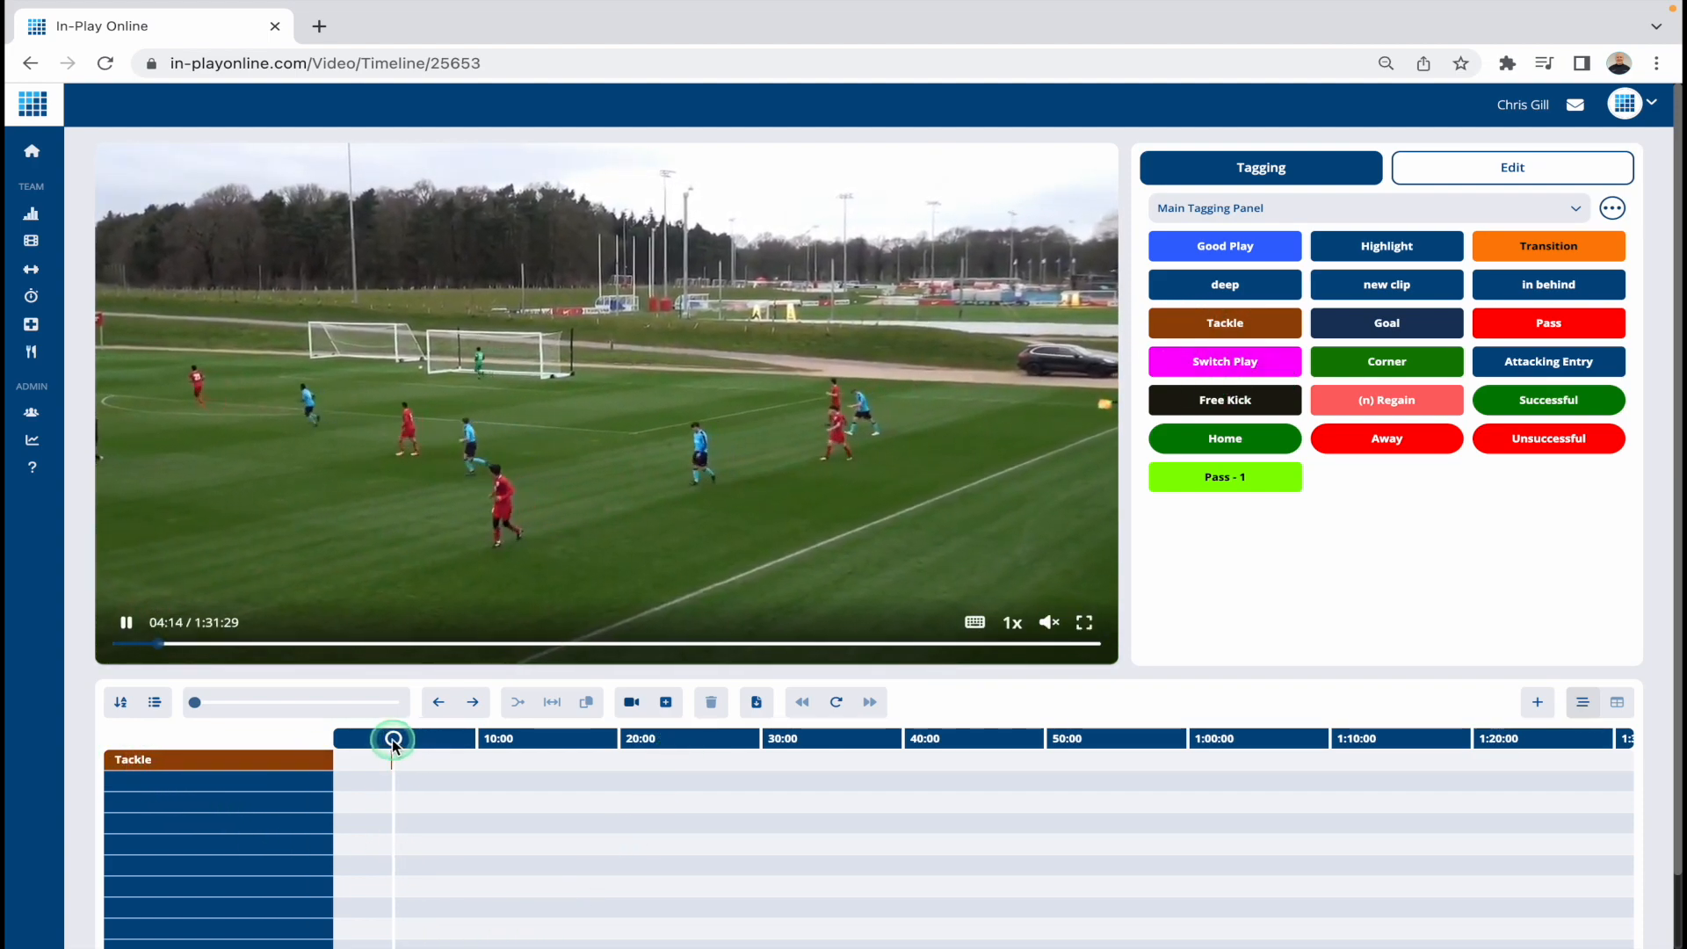
{"action": "left_click", "coordinate": [393, 740]}
{"action": "left_click_drag", "start_coordinate": [394, 740], "coordinate": [400, 740]}
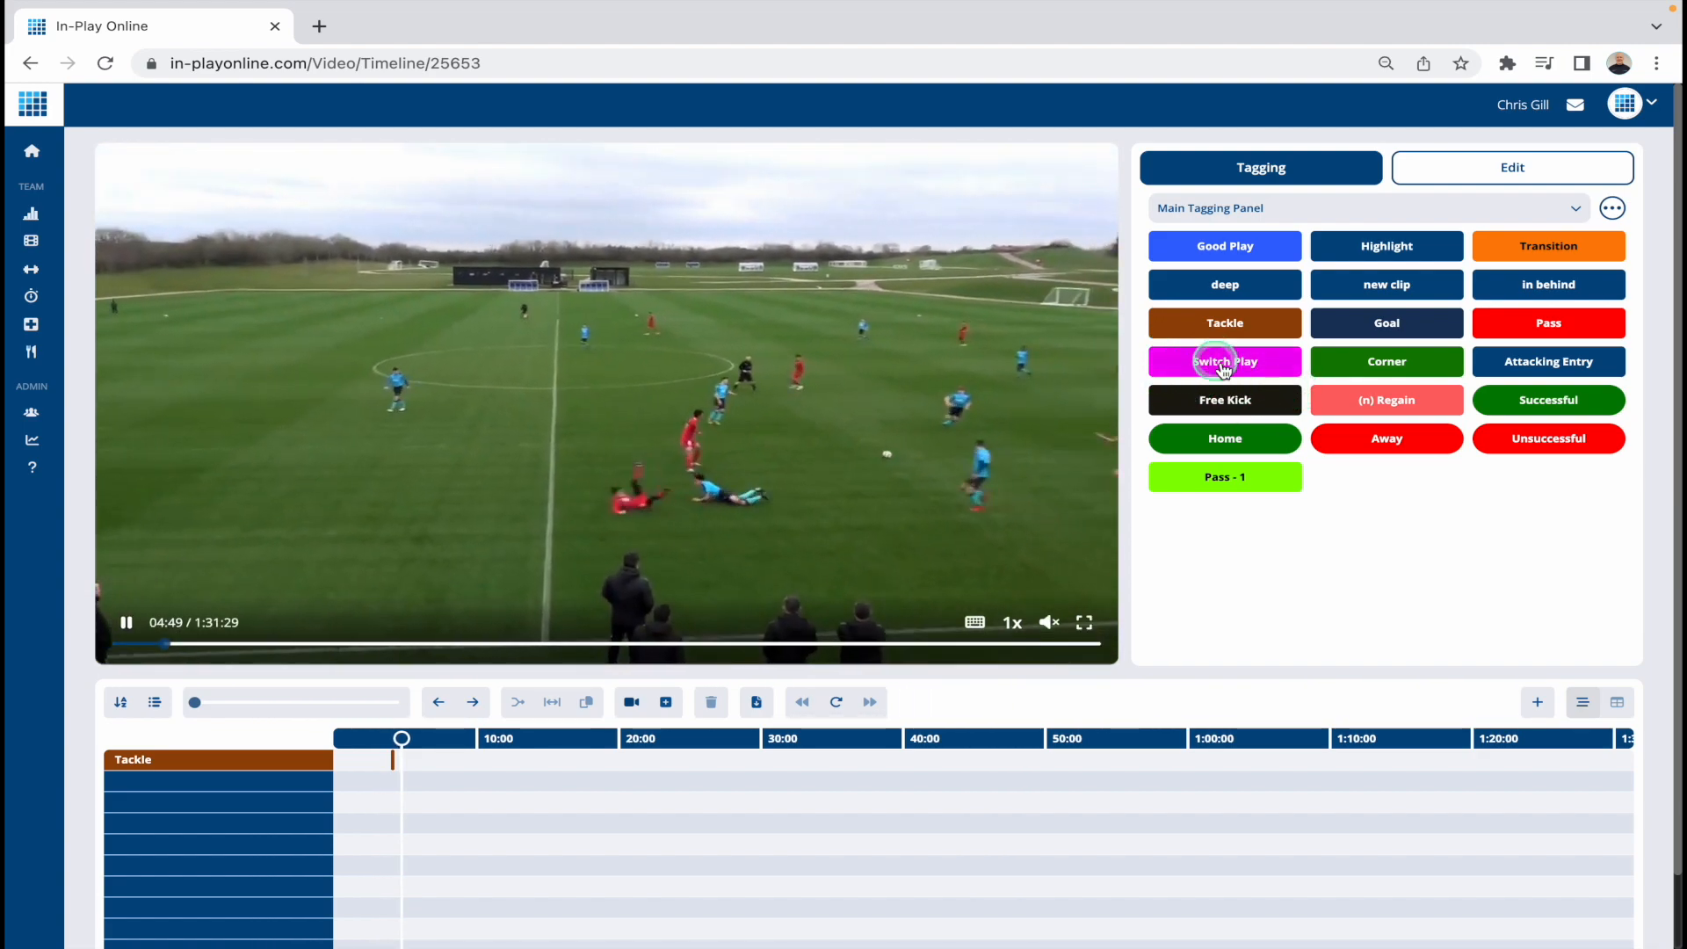
{"action": "left_click", "coordinate": [1219, 363]}
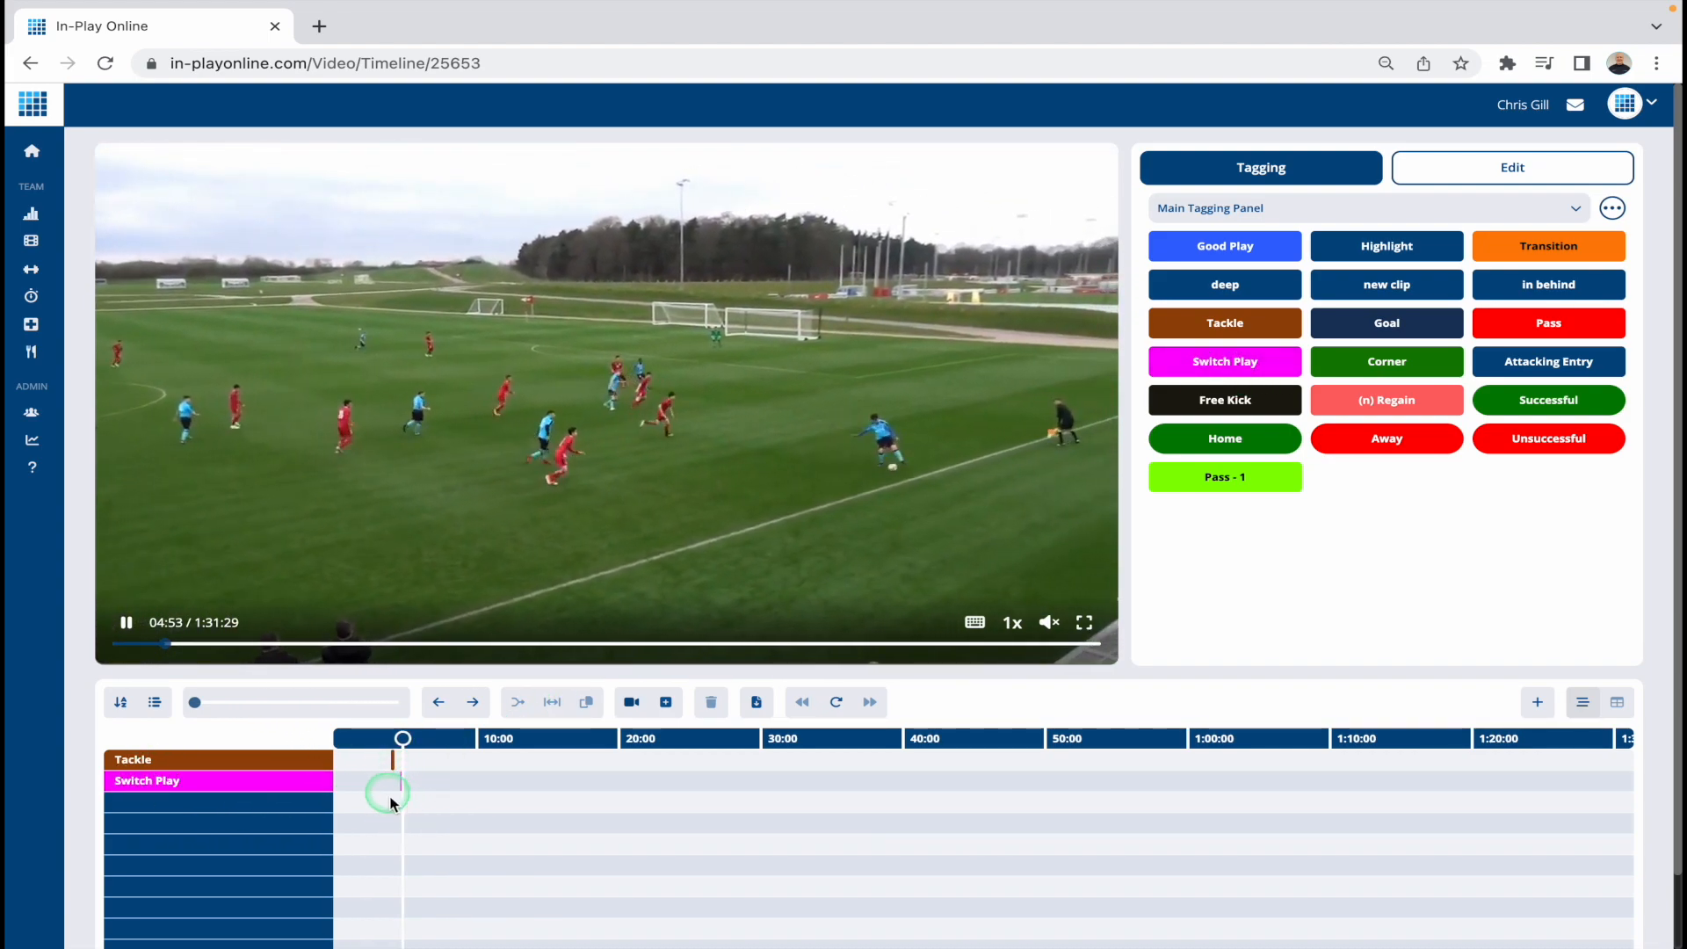
{"action": "left_click", "coordinate": [1547, 325]}
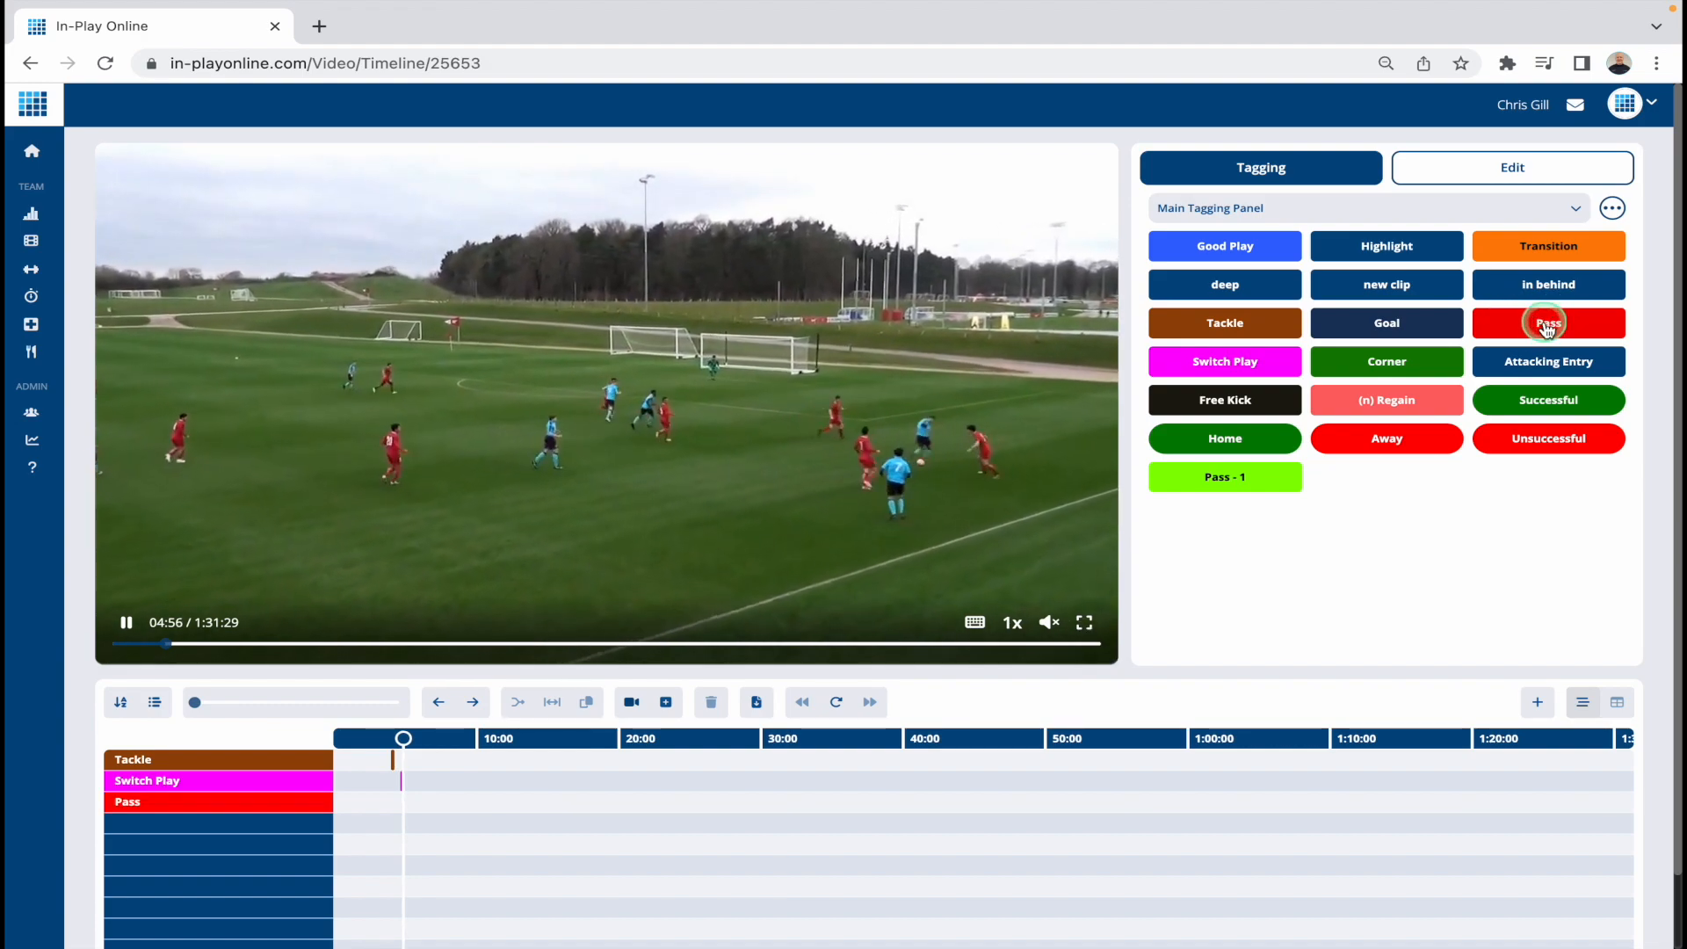
Step: Tag a Good Play at about 10:07 in the match video
{"action": "left_click", "coordinate": [222, 646]}
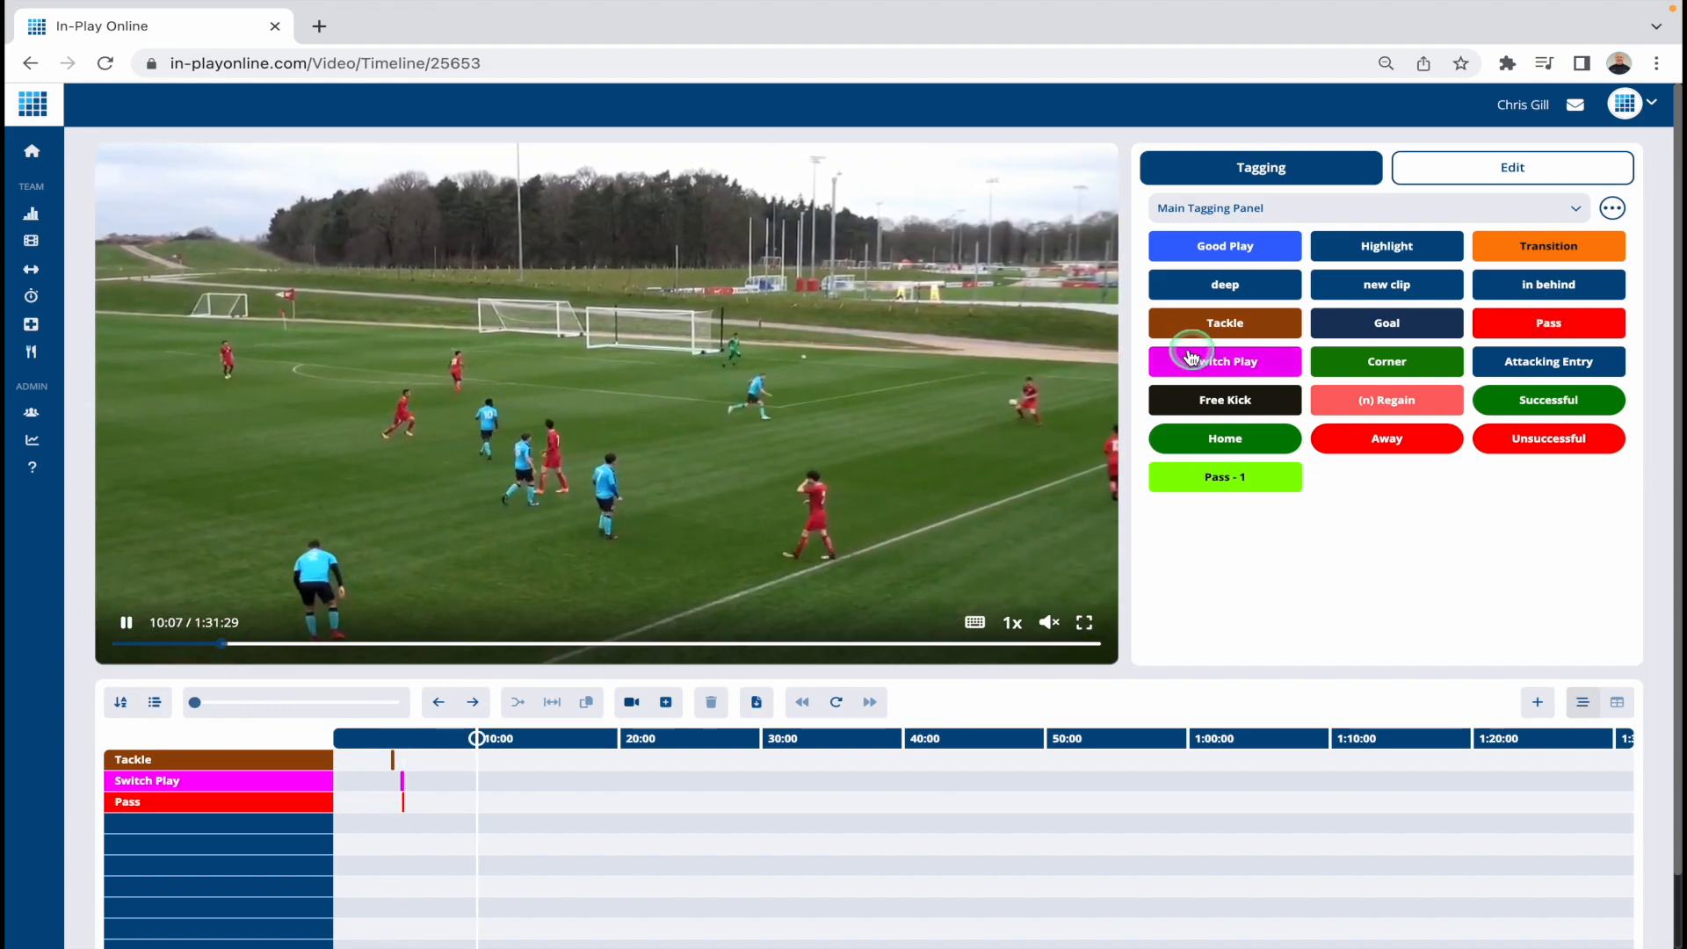
{"action": "left_click", "coordinate": [1242, 261]}
{"action": "left_click", "coordinate": [1546, 264]}
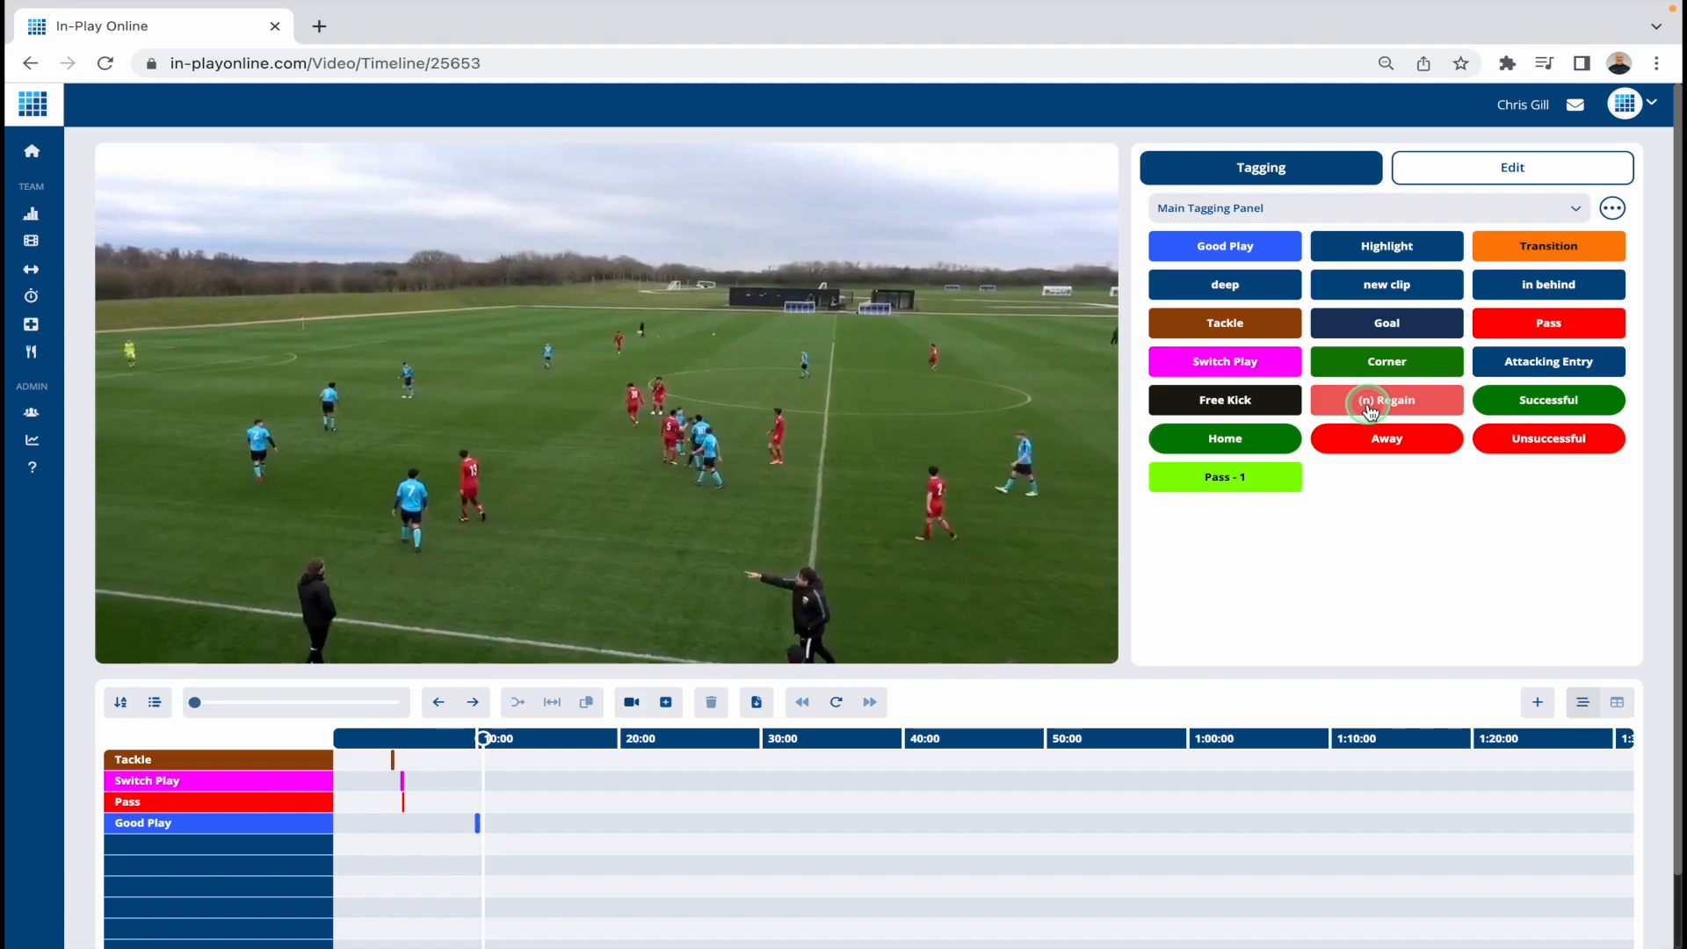
Step: Tag two Regain events in the match video, one at about 17:09 and one at about 22:38
{"action": "mouse_move", "coordinate": [399, 640]}
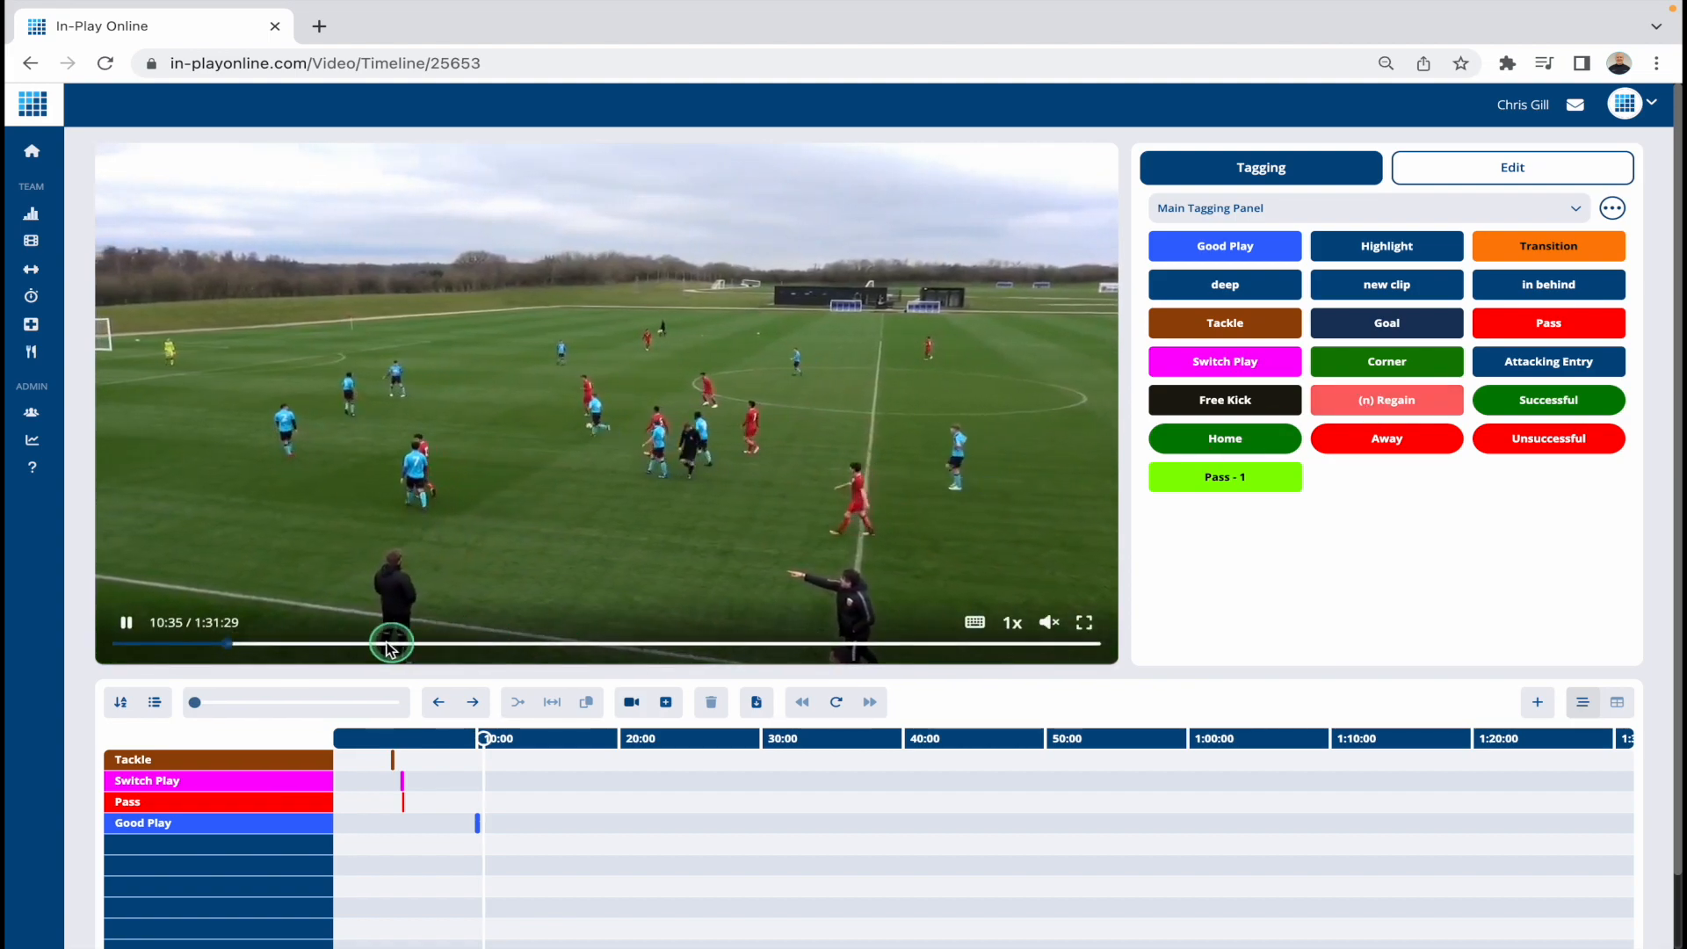
{"action": "left_click", "coordinate": [299, 643]}
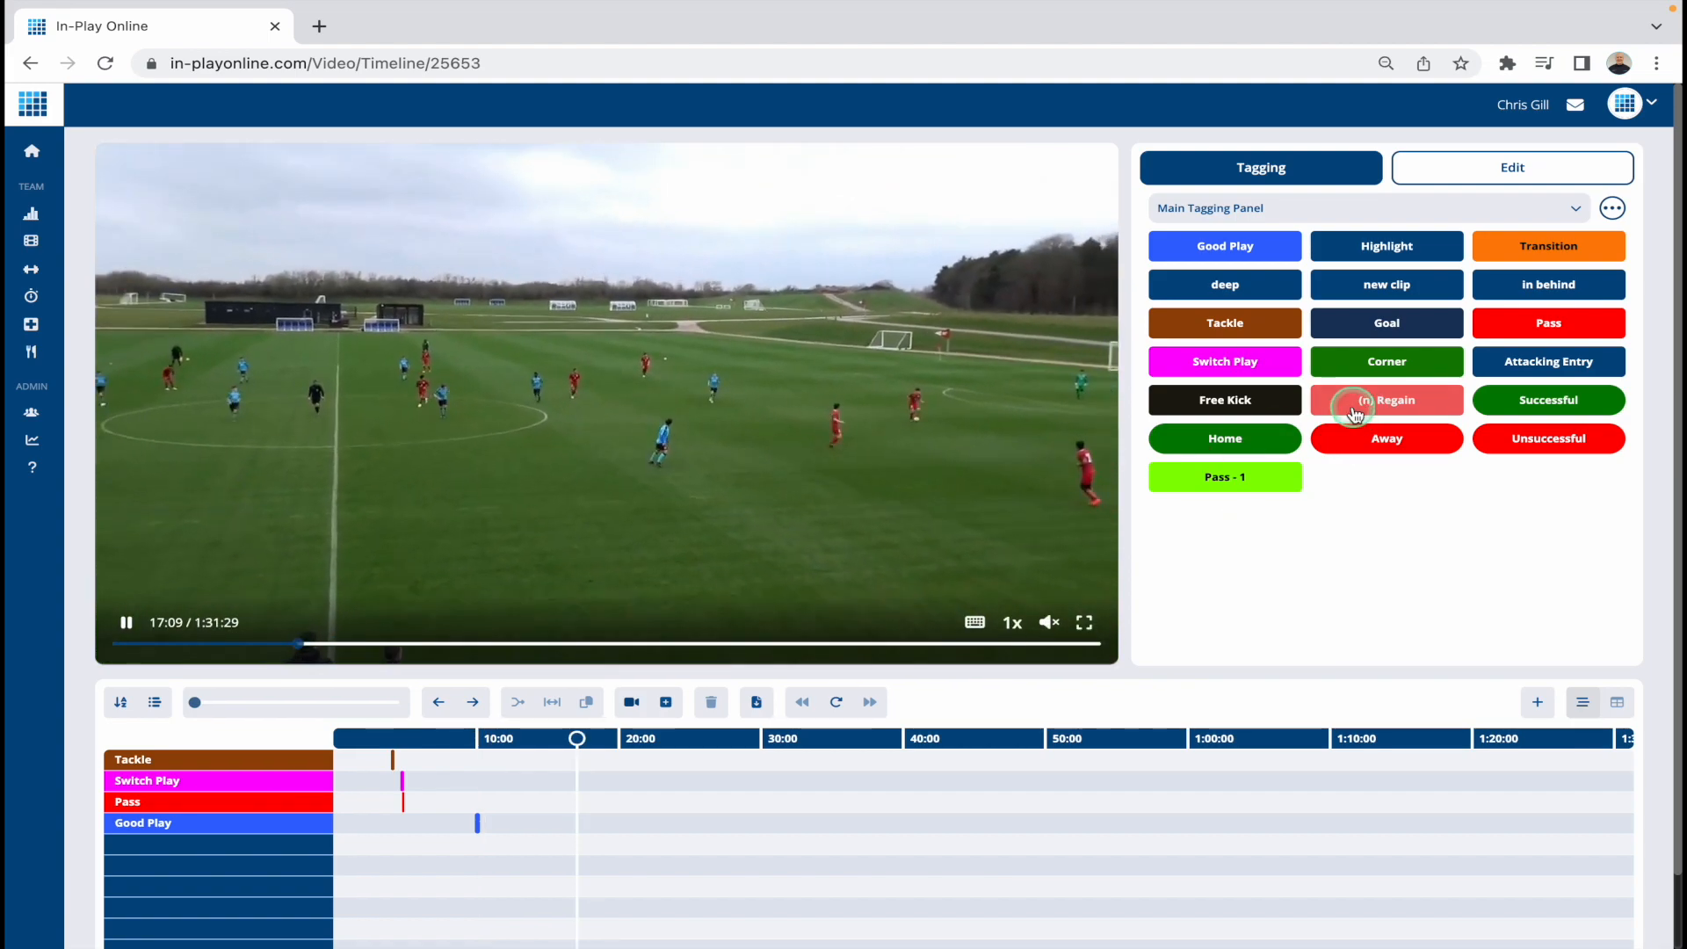
{"action": "left_click", "coordinate": [1385, 409]}
{"action": "left_click", "coordinate": [869, 925]}
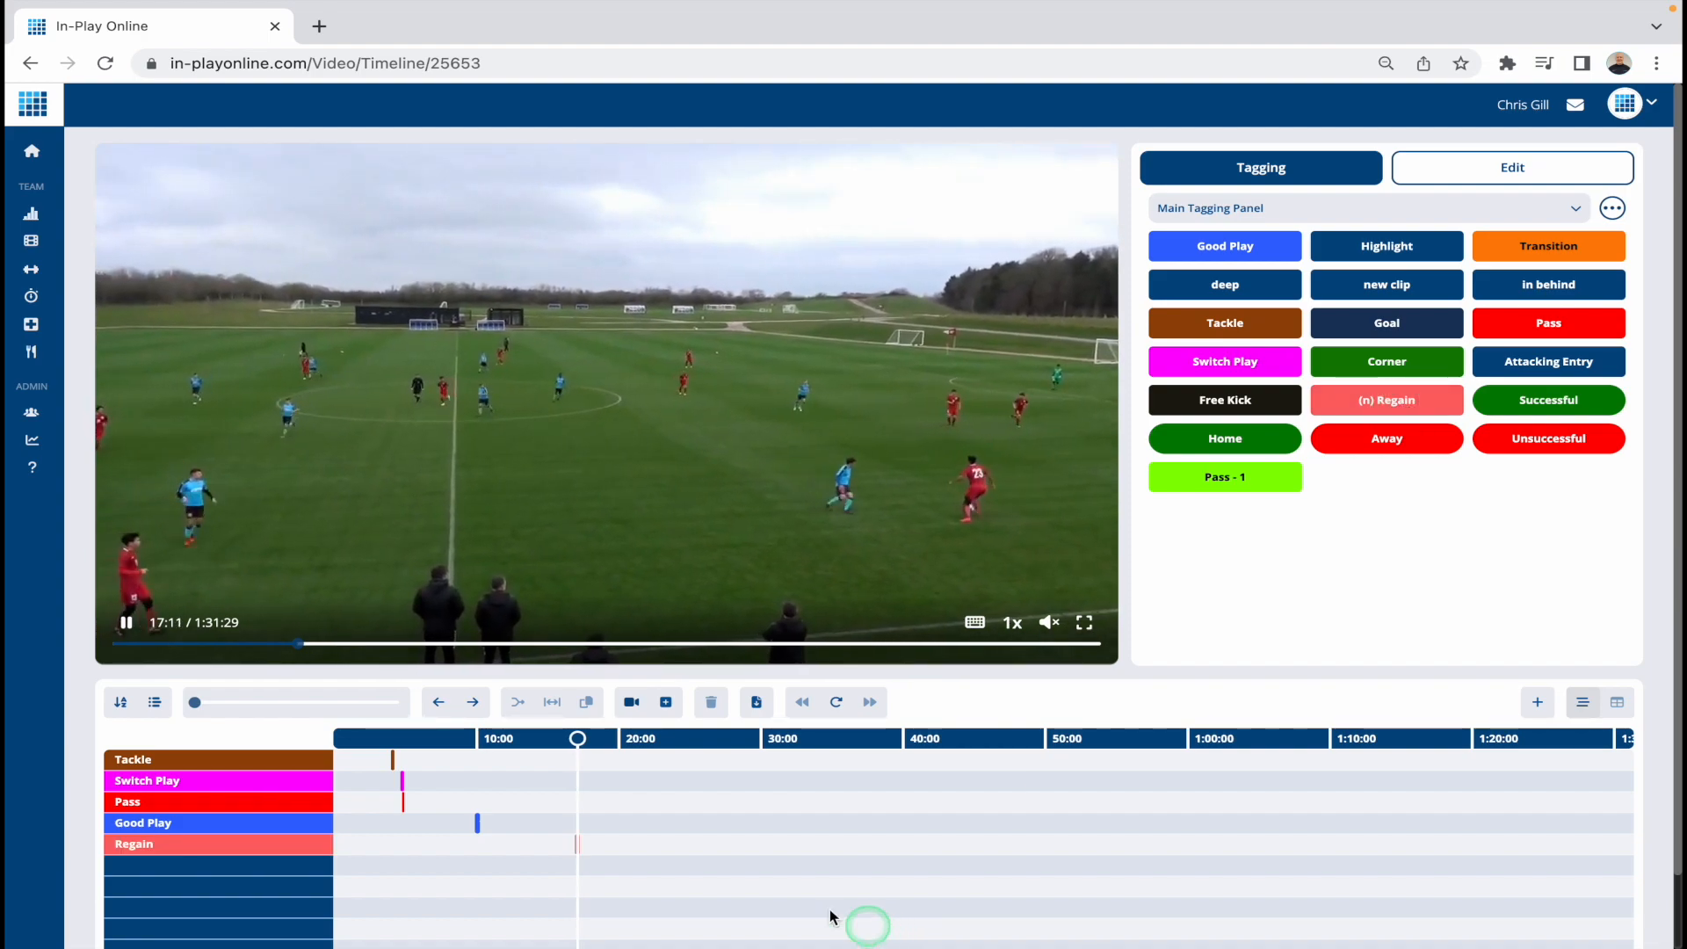
{"action": "left_click", "coordinate": [356, 643]}
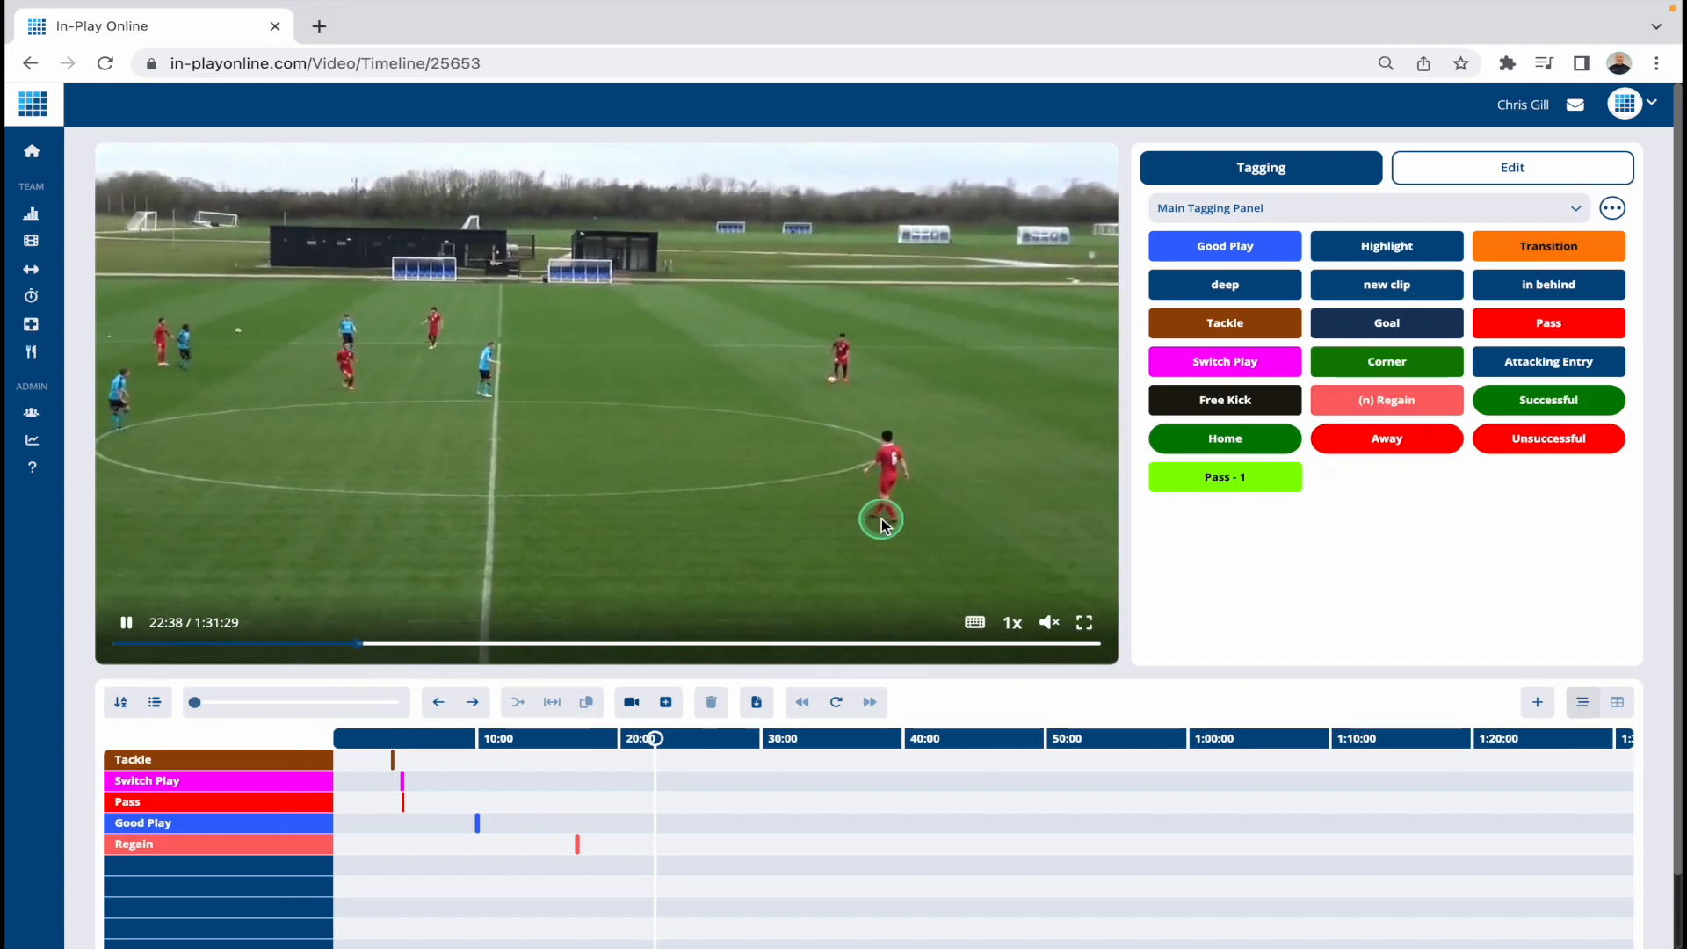
{"action": "key", "text": "n"}
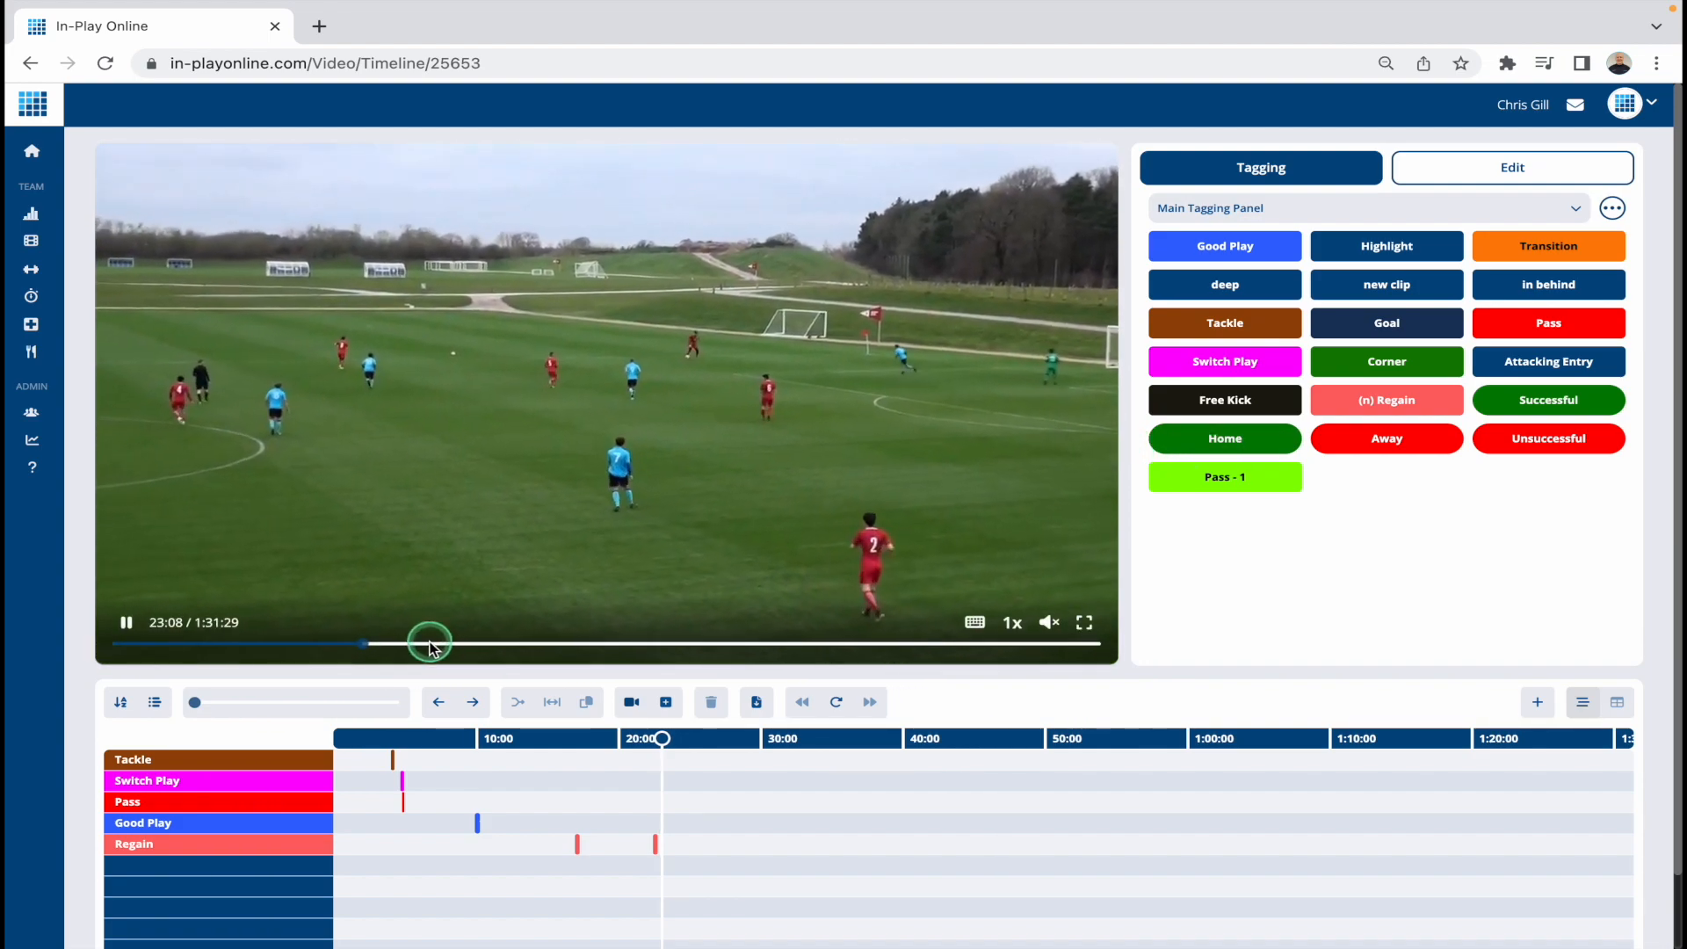
Step: Tag a Goal at about 29:48 in the match video and give it the Home label
{"action": "left_click", "coordinate": [434, 643]}
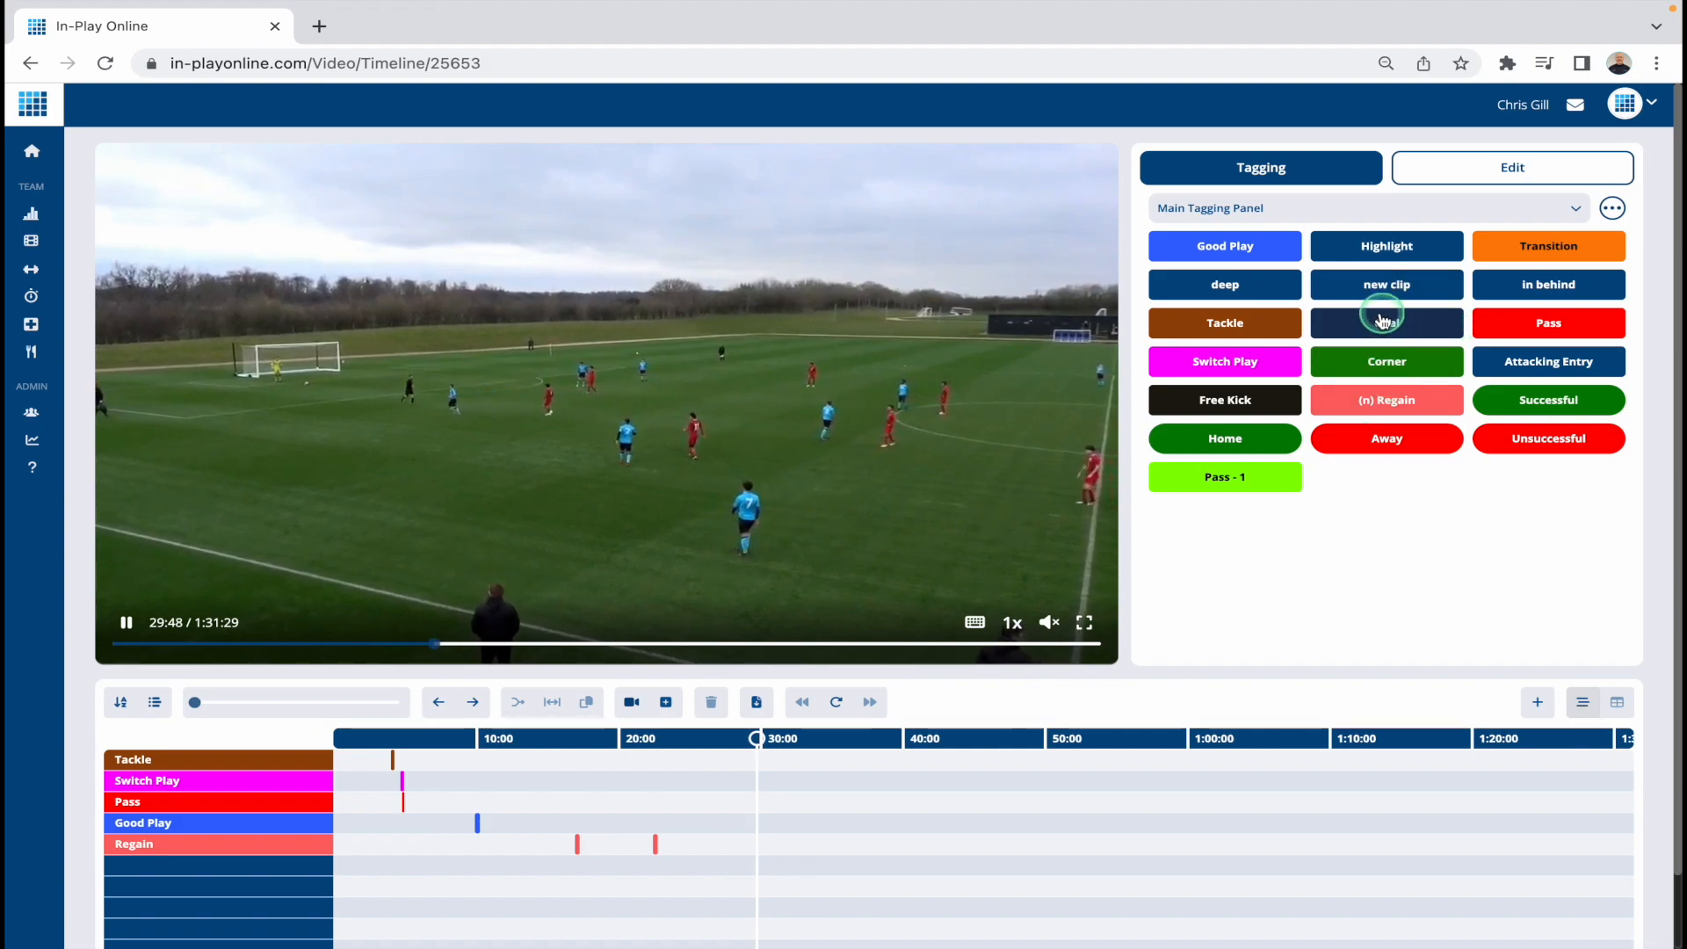
{"action": "left_click", "coordinate": [1417, 330]}
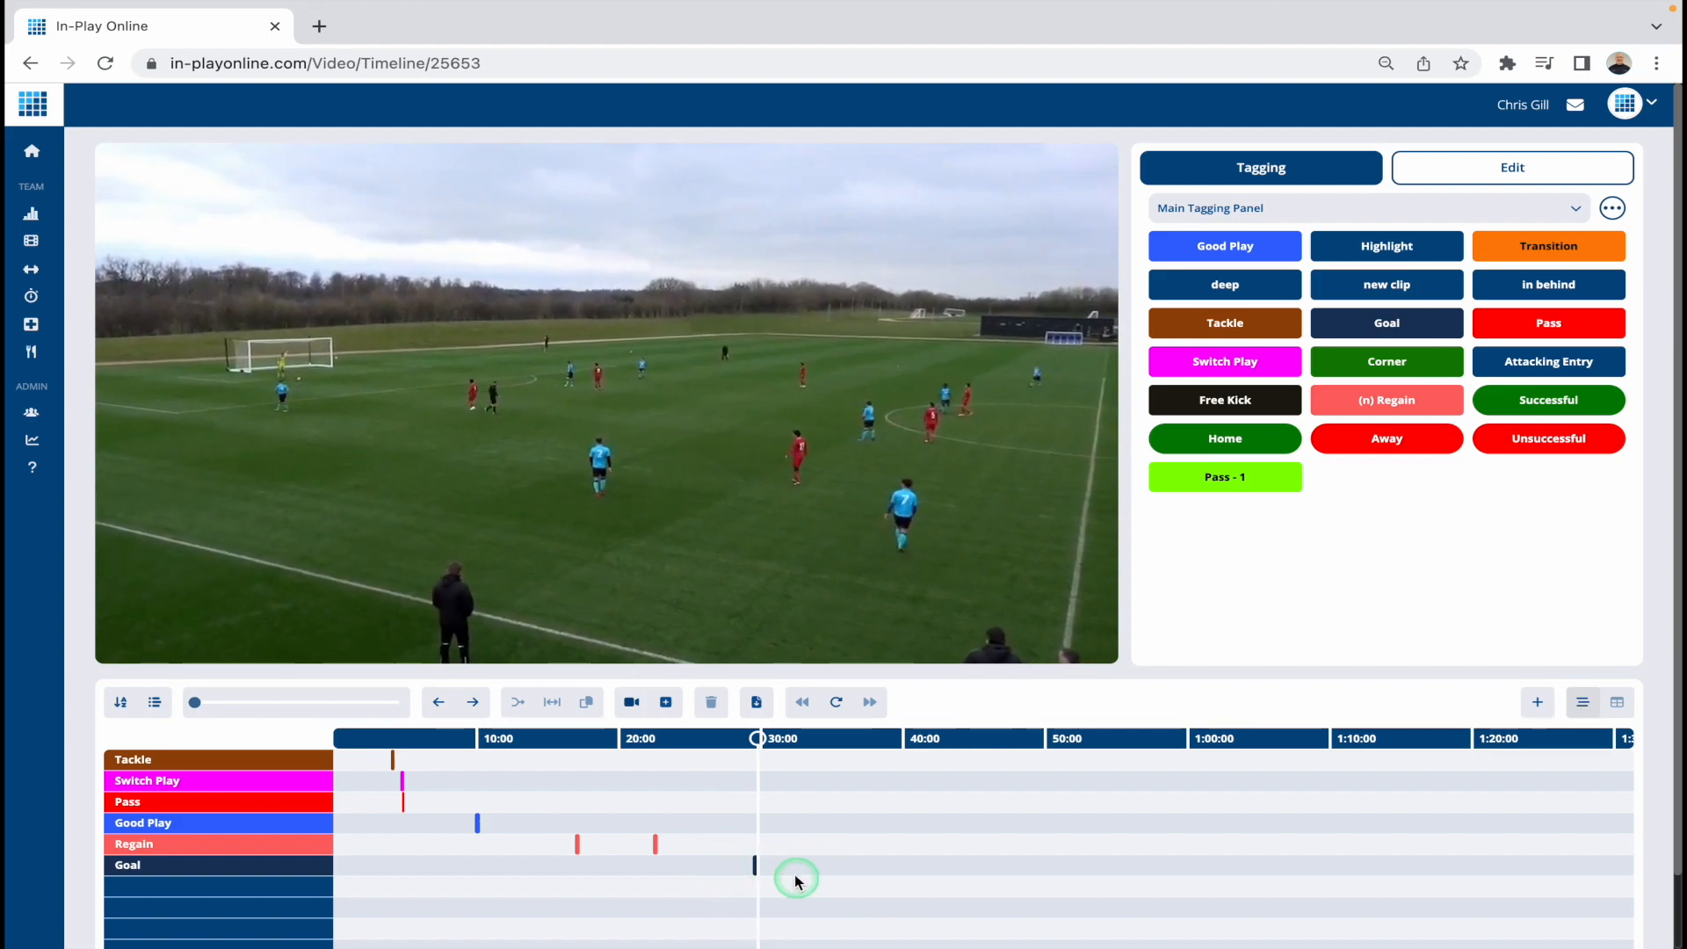
{"action": "left_click", "coordinate": [1265, 441]}
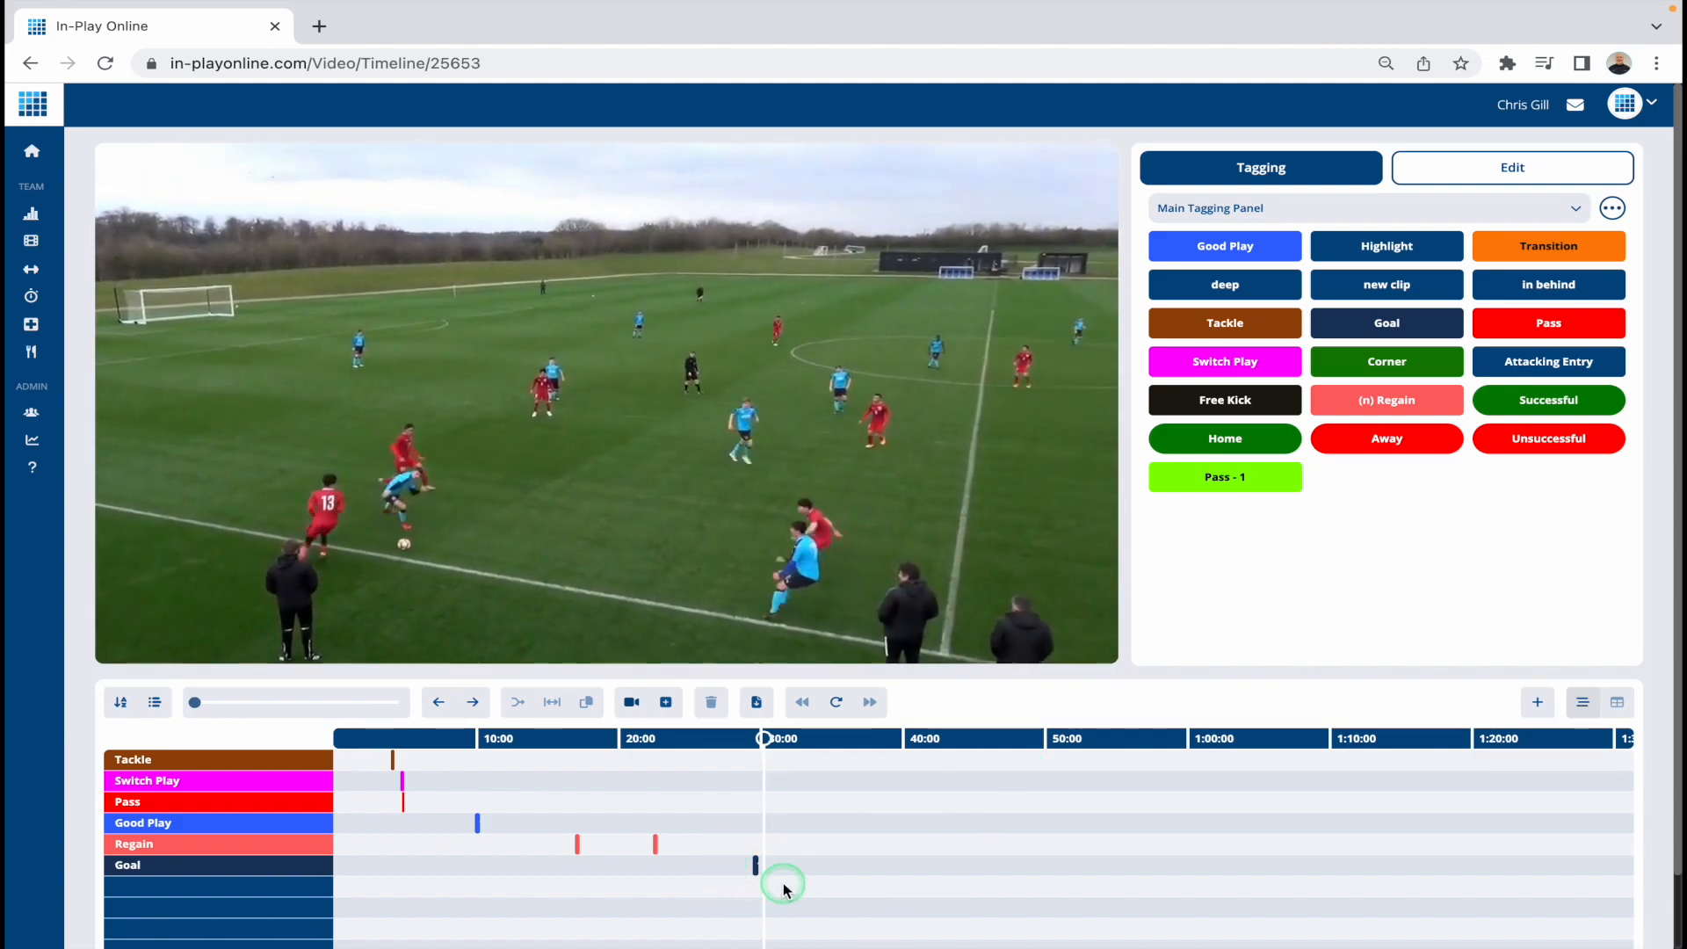
Step: Pause the video at the 29:48 goal and examine the Goal clip's label on the timeline and in the table of tags
{"action": "left_click", "coordinate": [621, 536]}
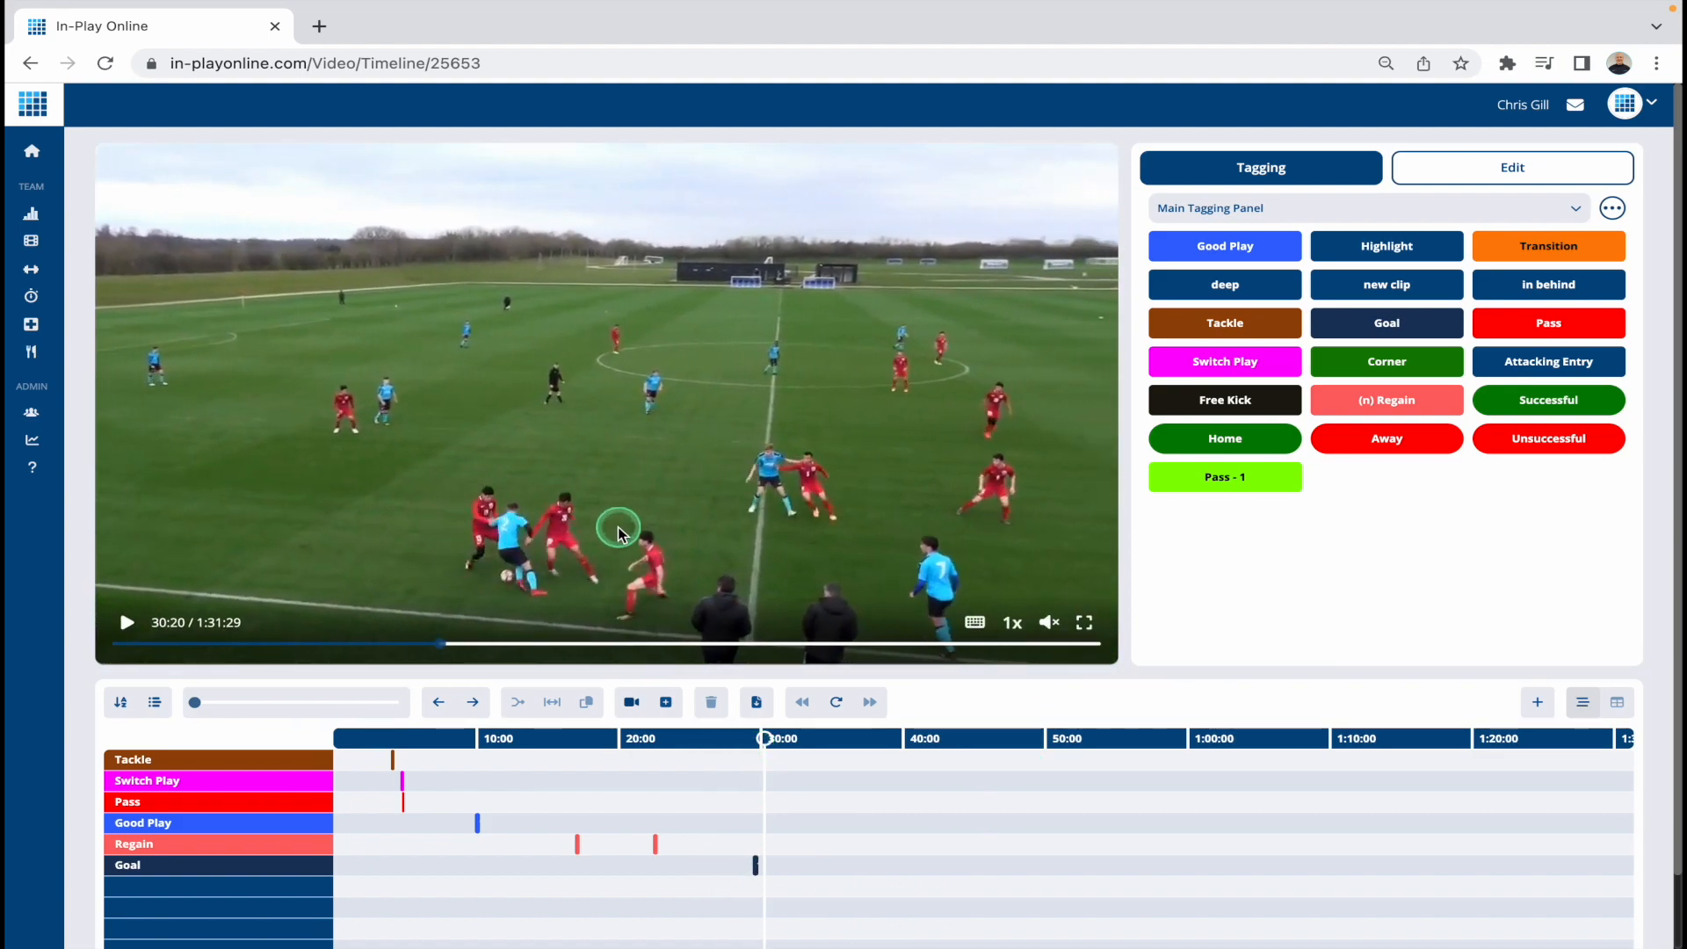
{"action": "left_click_drag", "start_coordinate": [764, 741], "coordinate": [757, 743]}
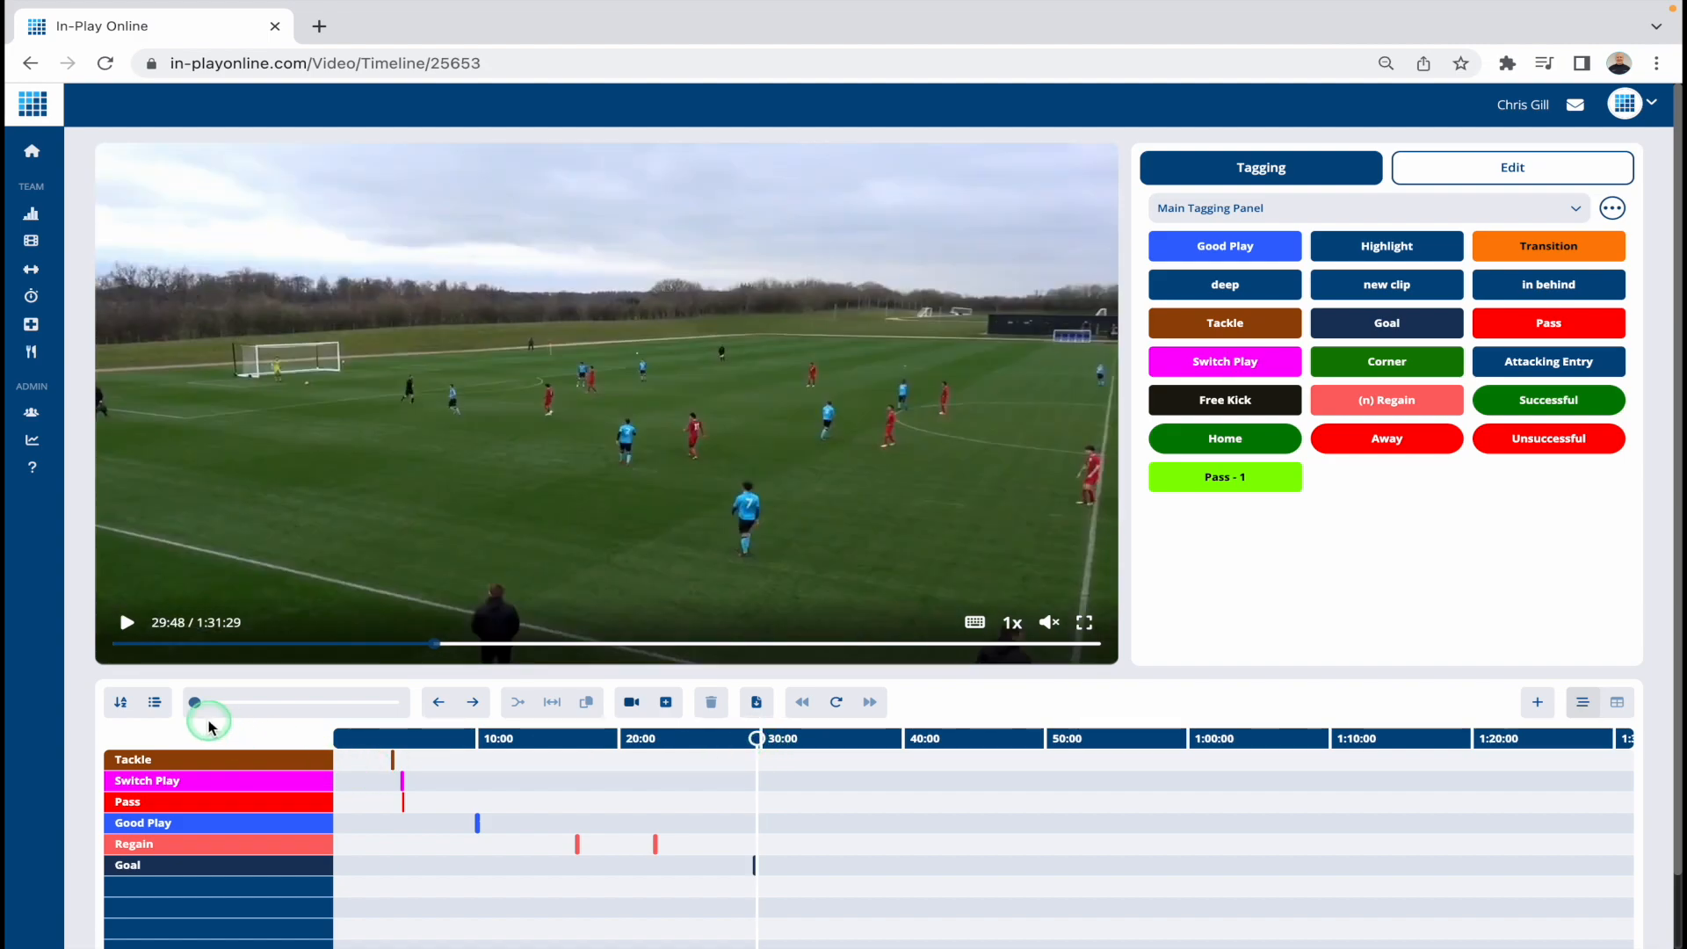
{"action": "left_click_drag", "start_coordinate": [195, 703], "coordinate": [292, 703]}
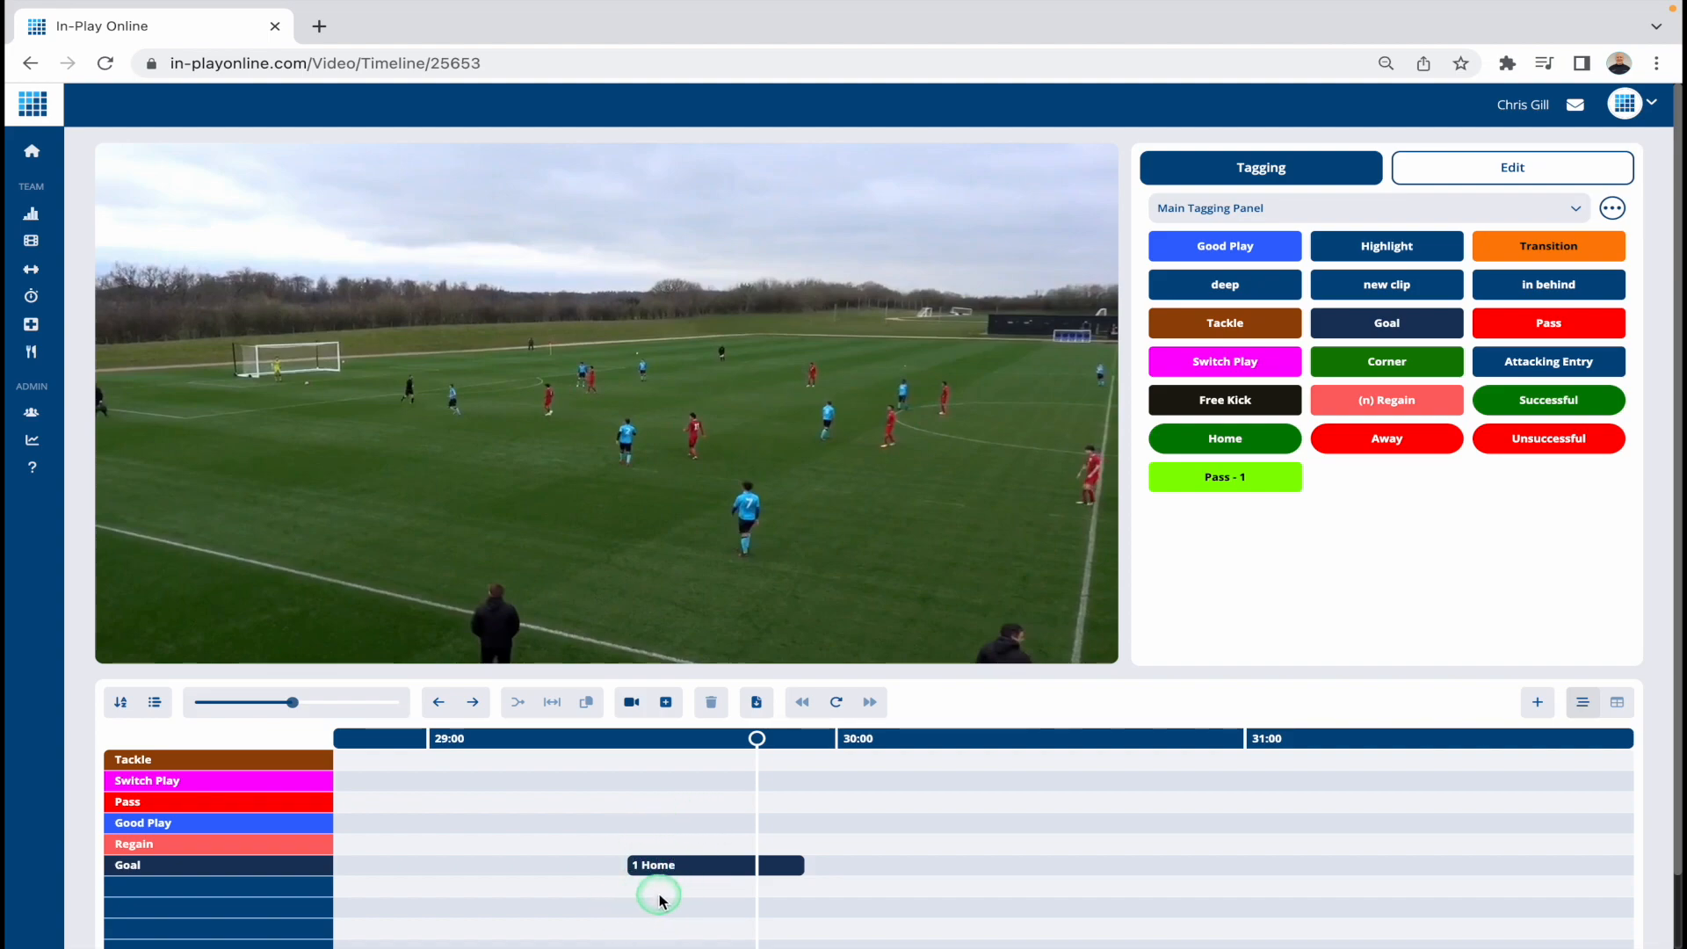
{"action": "left_click", "coordinate": [1617, 705]}
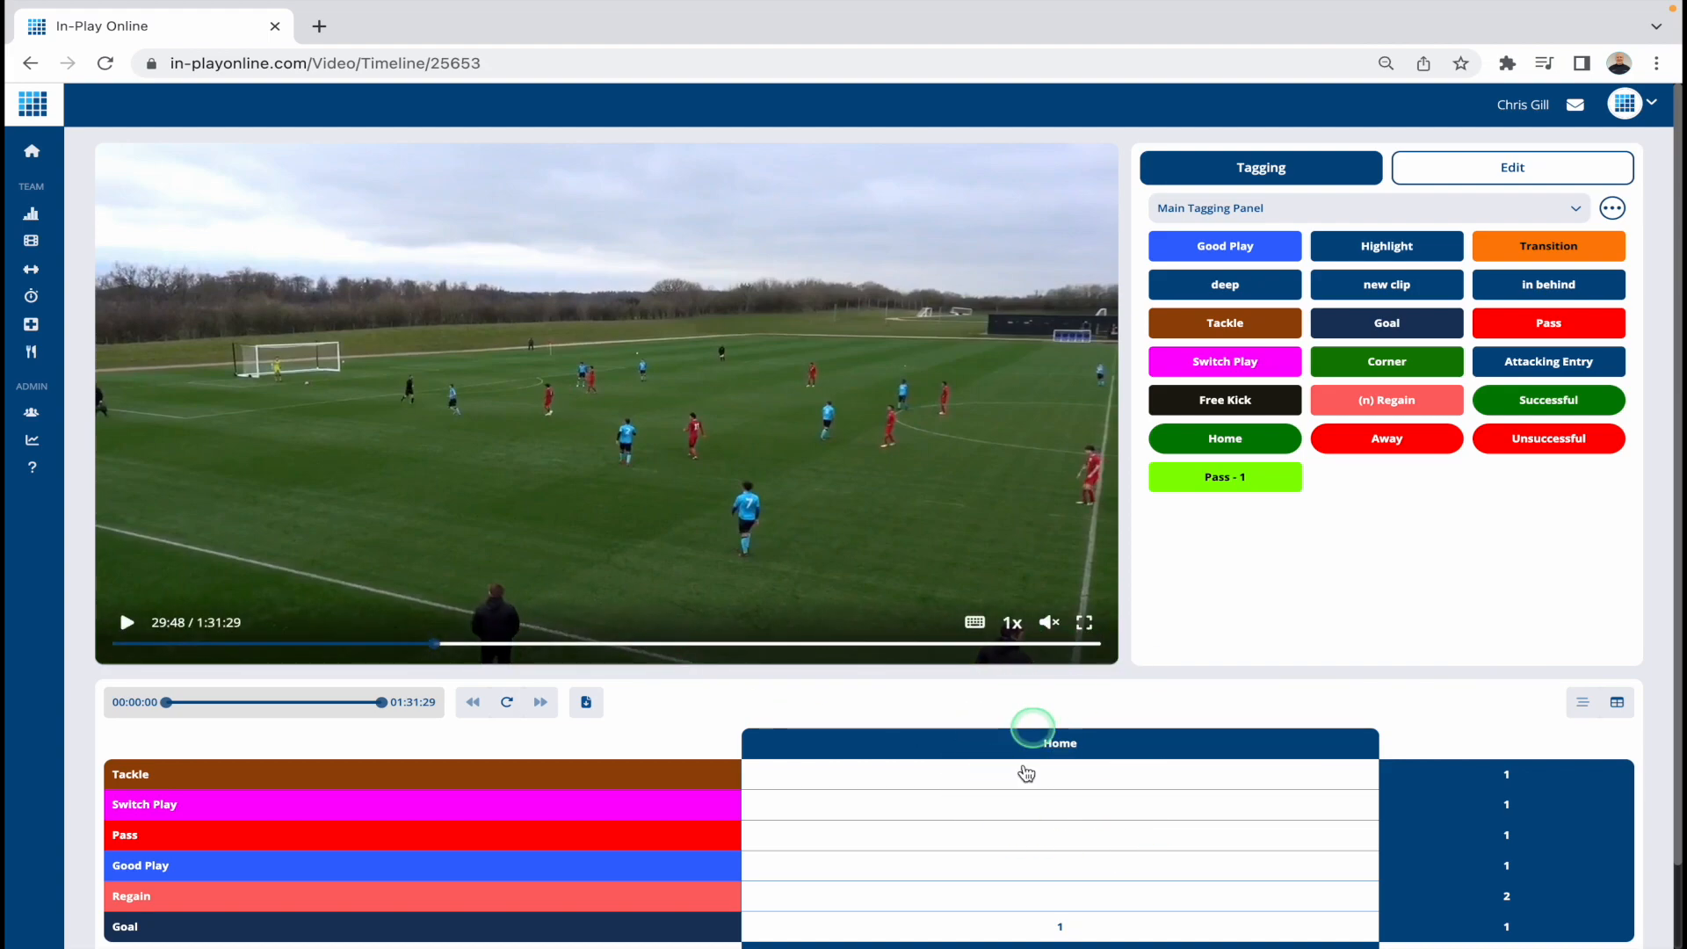
{"action": "left_click", "coordinate": [1582, 702]}
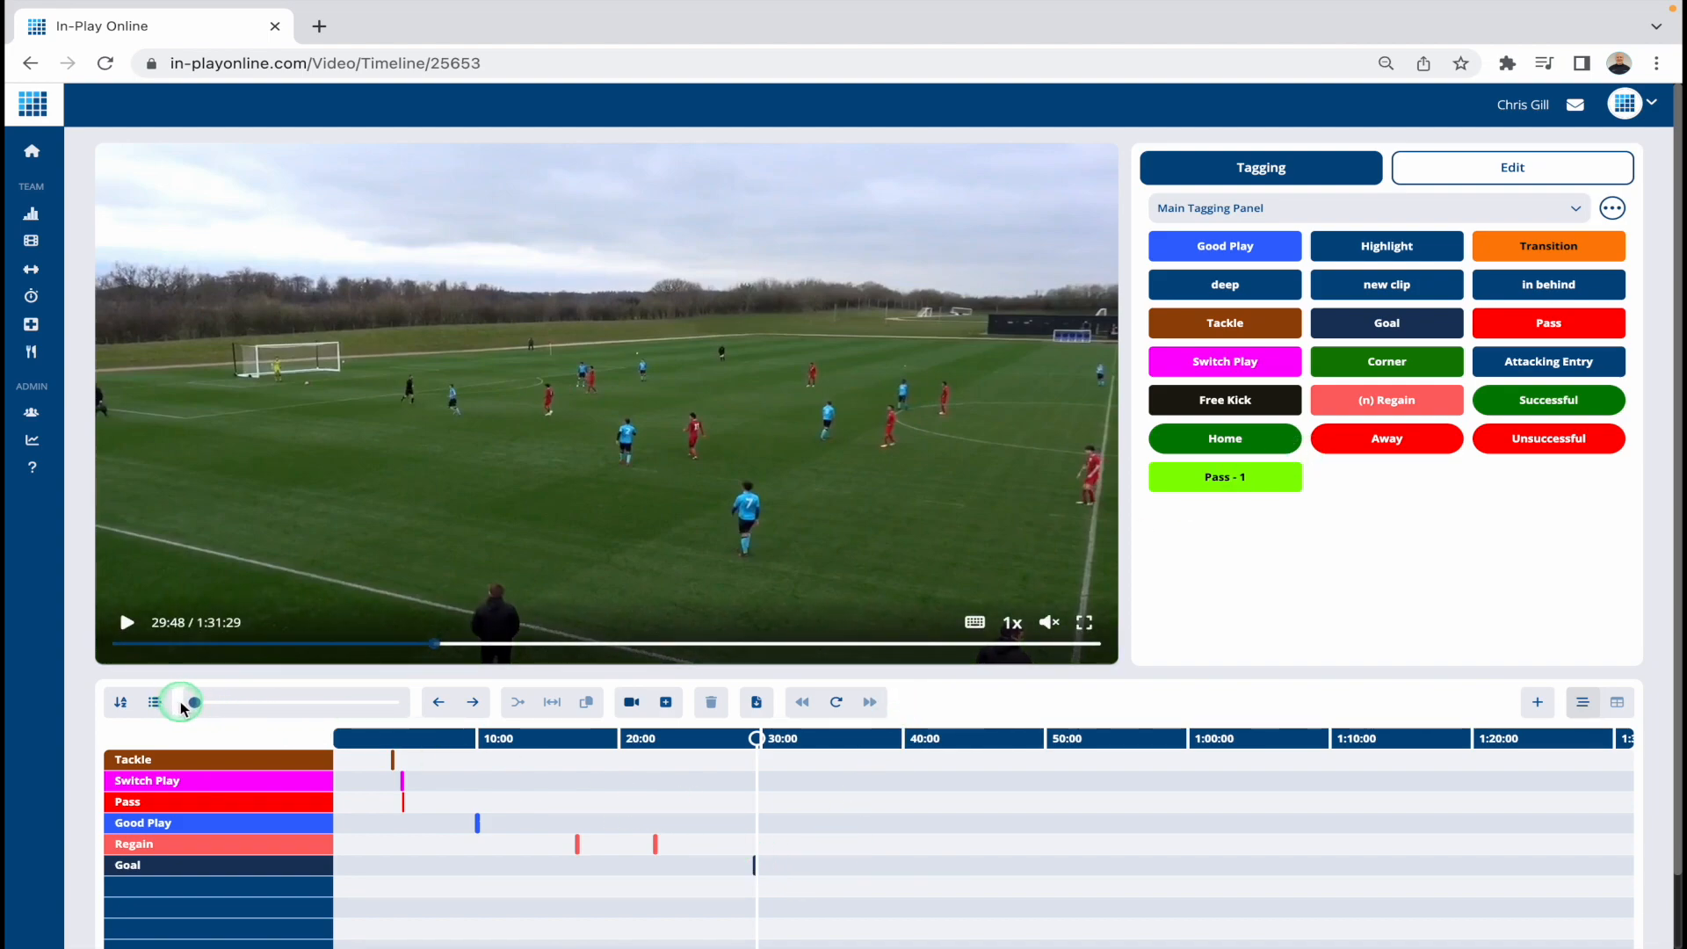
Step: Draw four more clips of varying length along the Goal row, between about 30:15 and 35:15
{"action": "left_click_drag", "start_coordinate": [195, 702], "coordinate": [259, 702]}
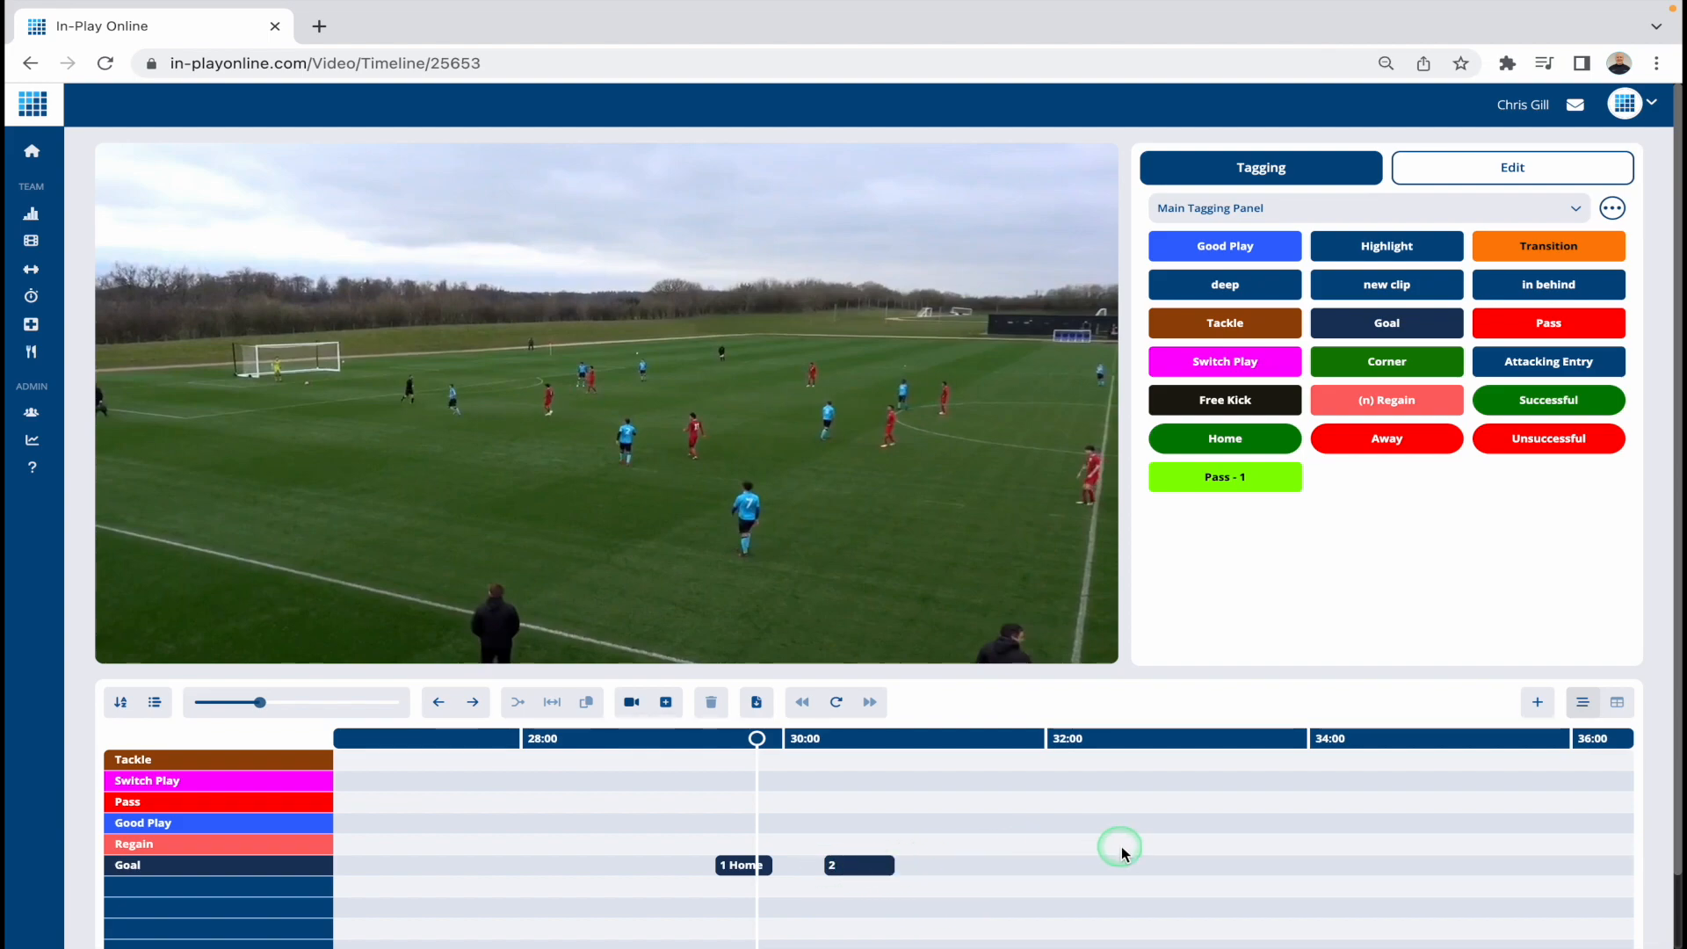
{"action": "left_click_drag", "start_coordinate": [958, 866], "coordinate": [1228, 865]}
{"action": "left_click_drag", "start_coordinate": [1362, 866], "coordinate": [1470, 865]}
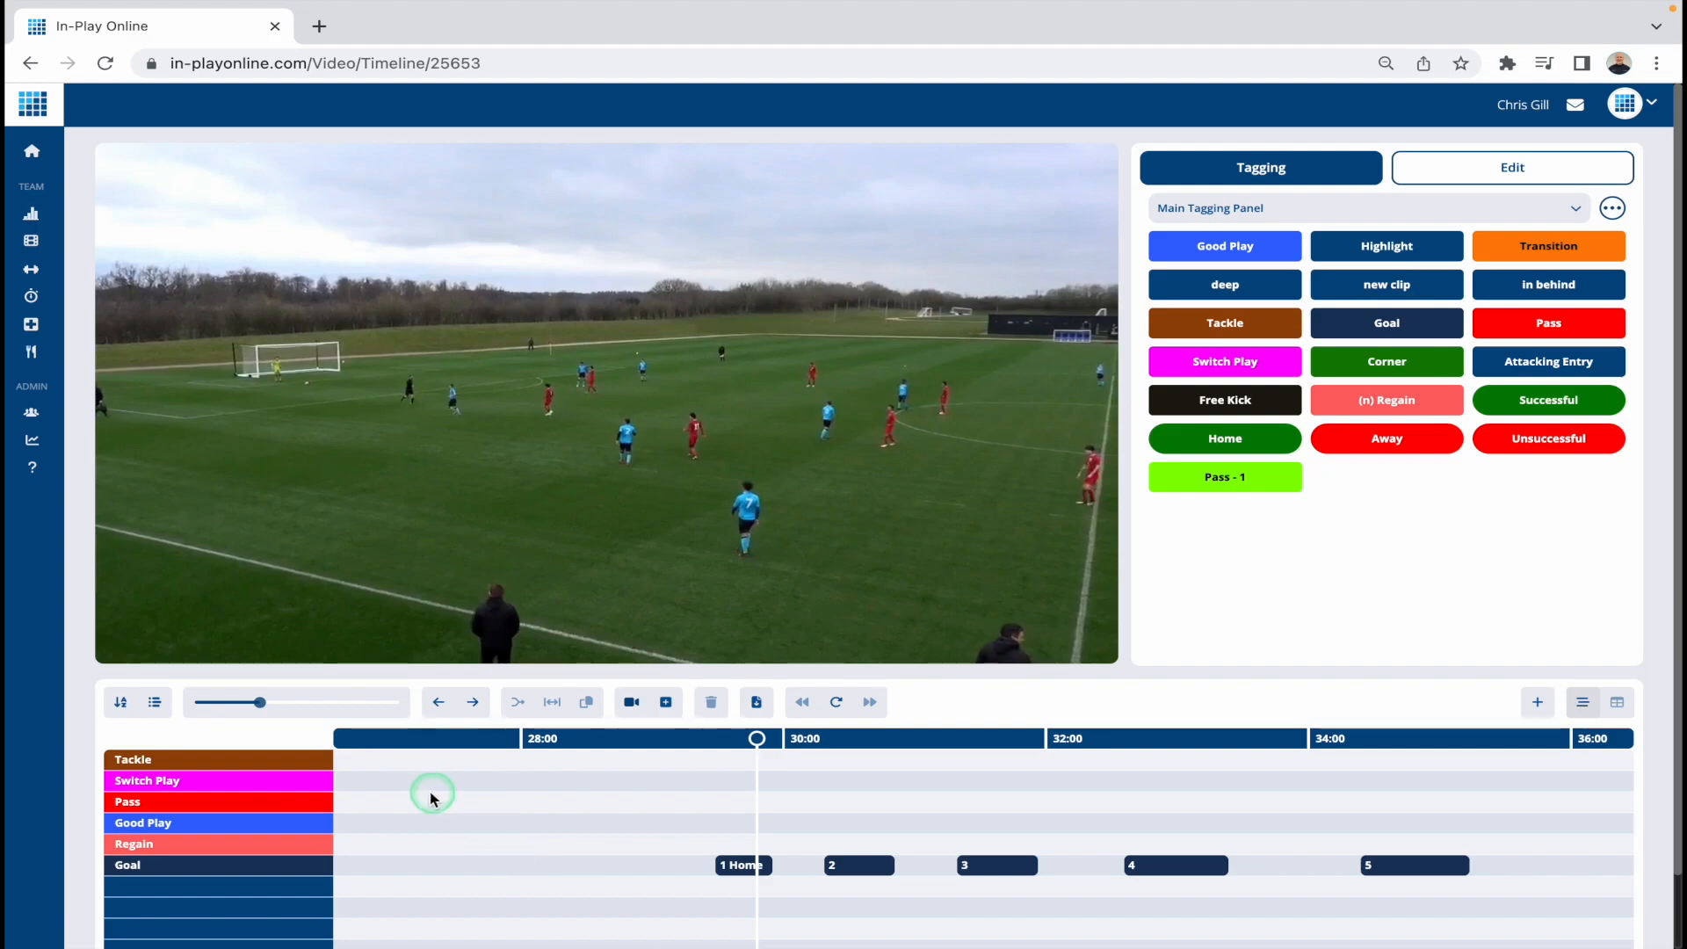
Step: Add another Pass clip to the timeline just after 27:35
{"action": "left_click", "coordinate": [468, 741]}
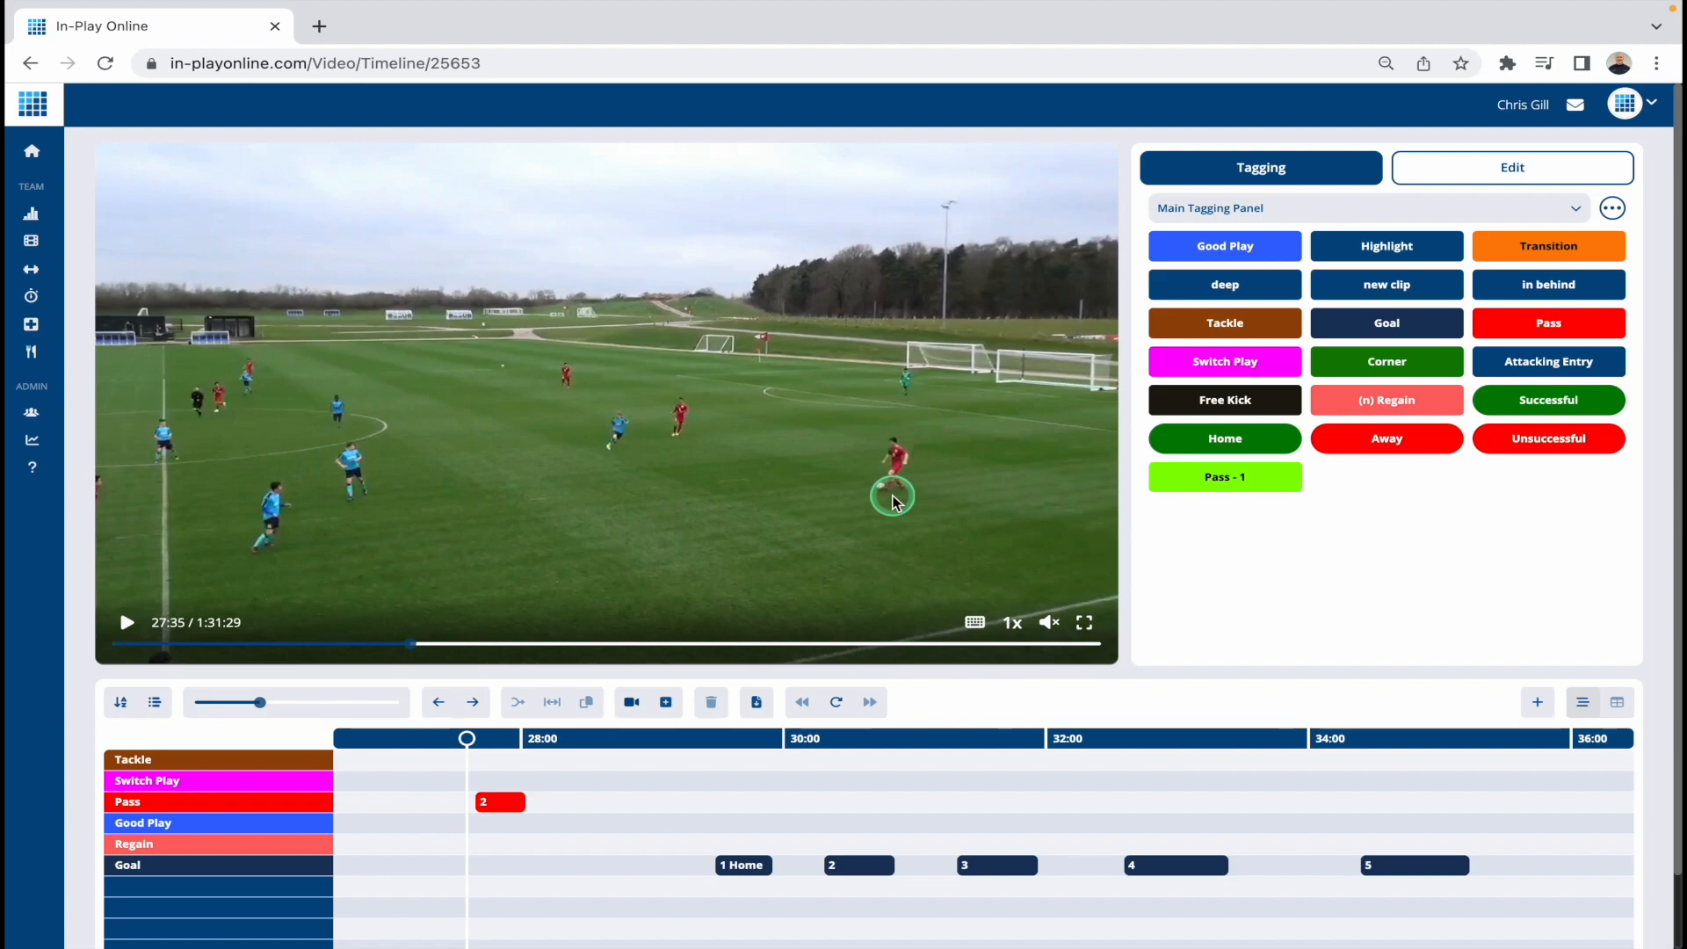
{"action": "left_click_drag", "start_coordinate": [281, 710], "coordinate": [194, 706]}
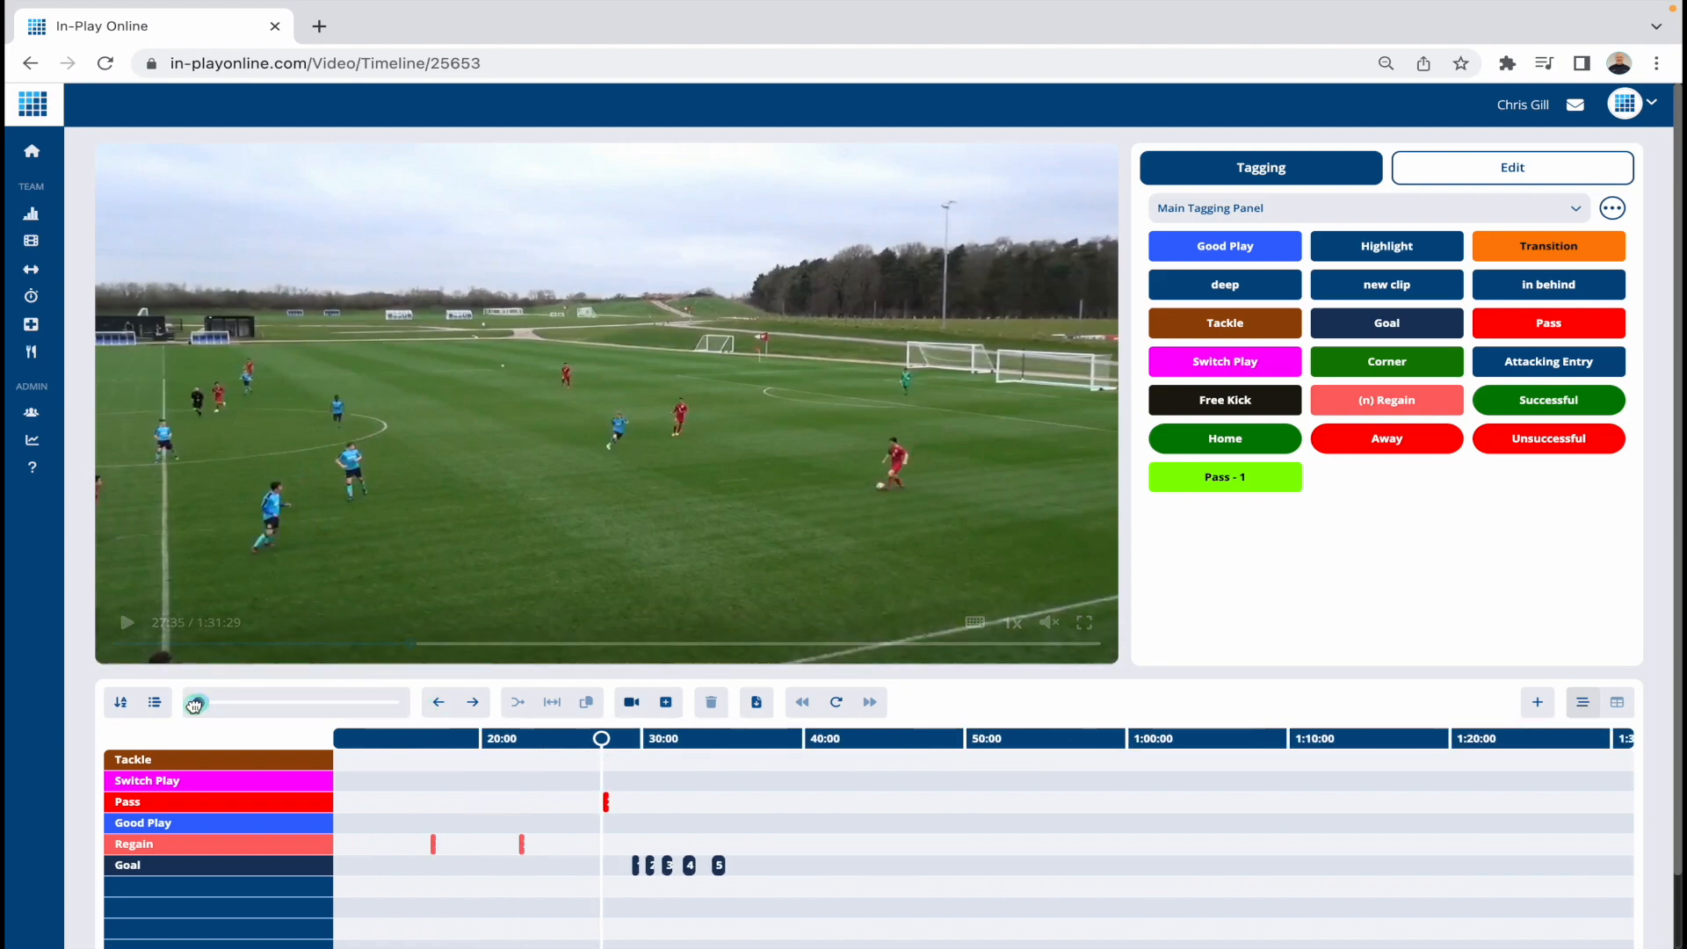